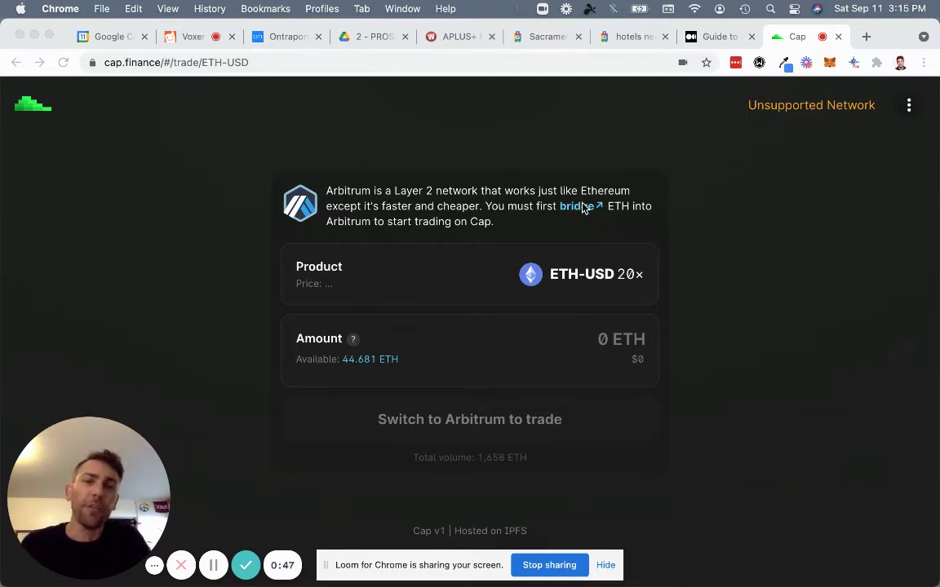
- Open the Medium guide to Arbitrum and review the network settings listed for adding Arbitrum One to MetaMask
{"action": "left_click", "coordinate": [724, 36]}
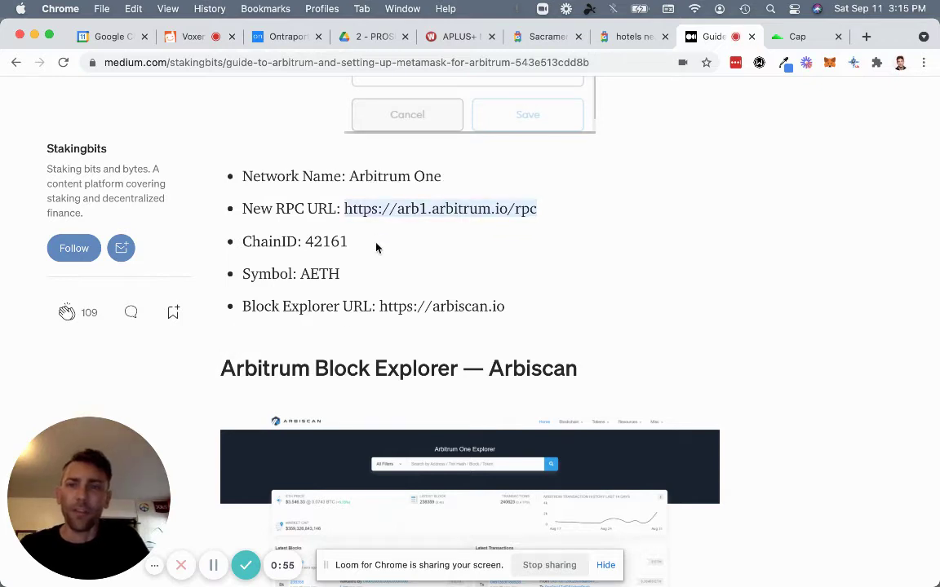
{"action": "scroll", "coordinate": [367, 245], "scroll_direction": "down", "scroll_amount": 3}
{"action": "scroll", "coordinate": [452, 239], "scroll_direction": "down", "scroll_amount": 2}
{"action": "scroll", "coordinate": [453, 241], "scroll_direction": "up", "scroll_amount": 3}
{"action": "scroll", "coordinate": [454, 244], "scroll_direction": "up", "scroll_amount": 2}
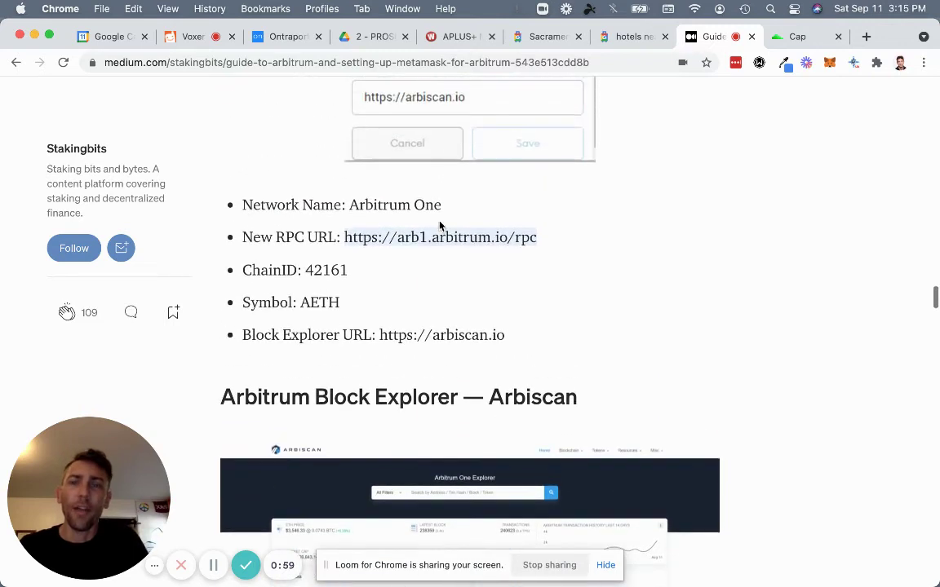
- Look through the available networks in the MetaMask wallet and close the wallet
{"action": "left_click", "coordinate": [829, 62]}
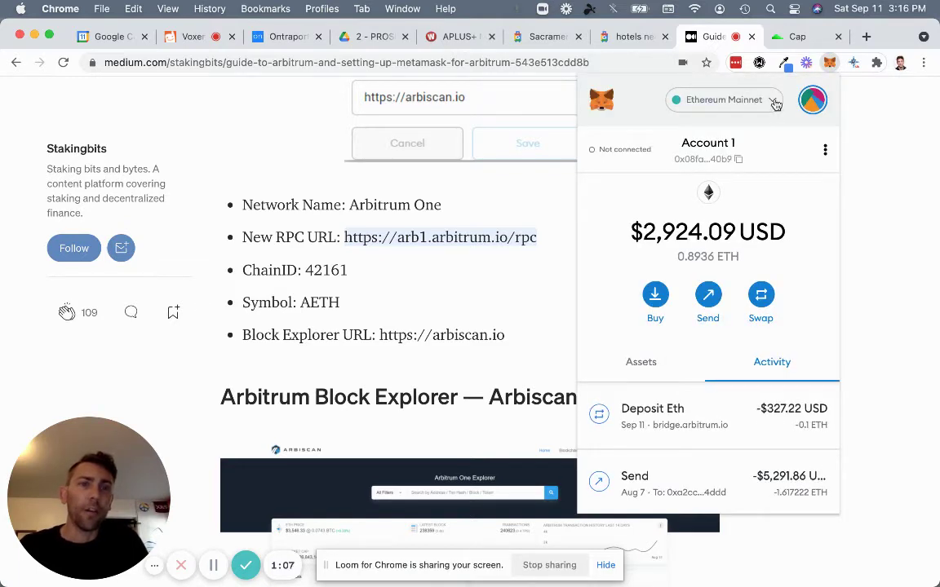
{"action": "left_click", "coordinate": [699, 96]}
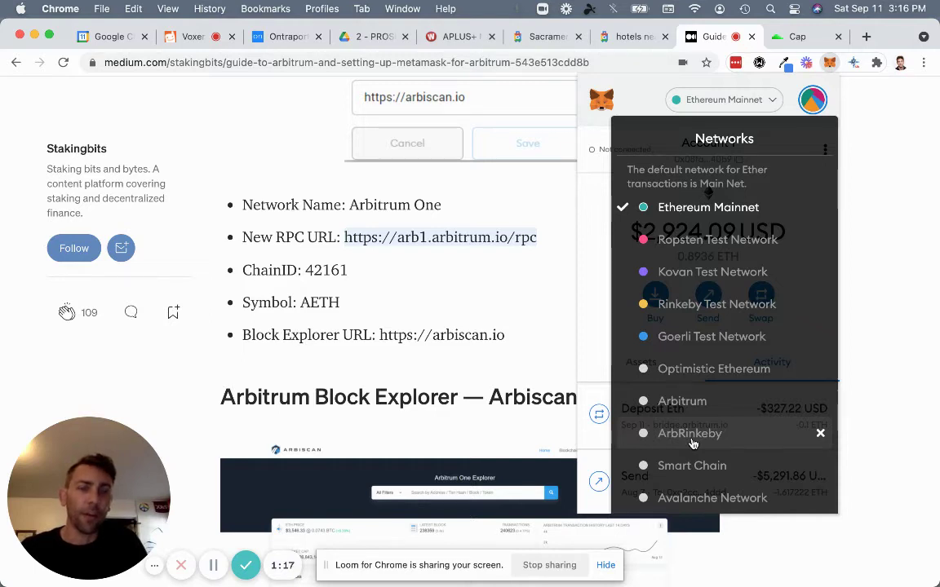
{"action": "left_click", "coordinate": [821, 70]}
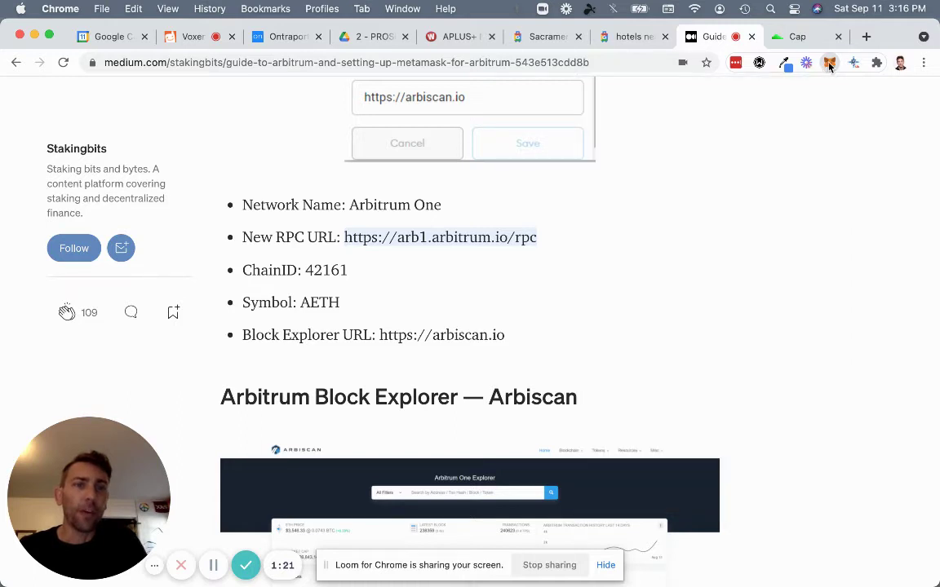
- Return to Cap, open the Arbitrum Token Bridge from its bridge link, and review the ETH deposit section
{"action": "left_click", "coordinate": [795, 37]}
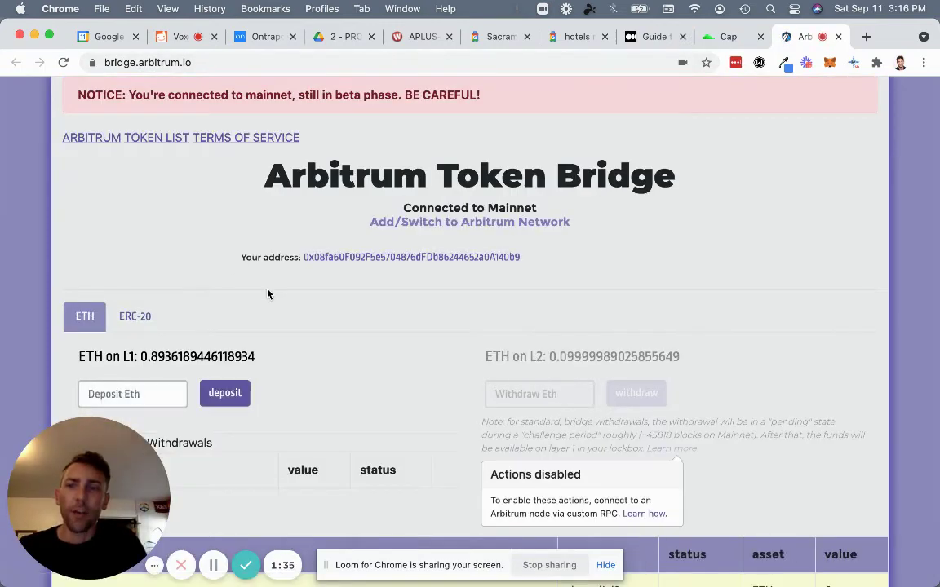
{"action": "scroll", "coordinate": [209, 439], "scroll_direction": "down", "scroll_amount": 1}
{"action": "scroll", "coordinate": [209, 439], "scroll_direction": "down", "scroll_amount": 3}
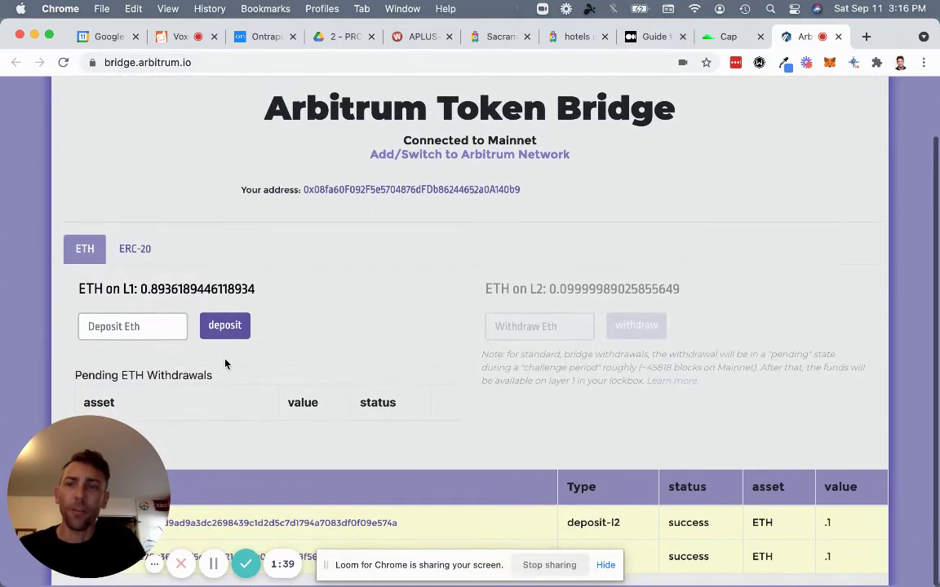
- Try out a deposit amount of 0.1 ETH on the bridge and clear the amount again
{"action": "left_click", "coordinate": [126, 327]}
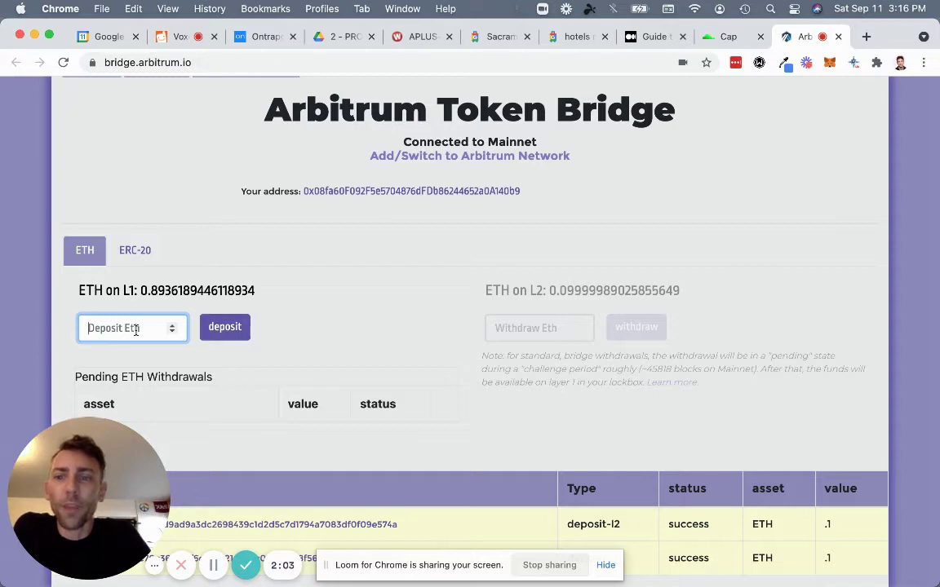
{"action": "type", "text": "0.1"}
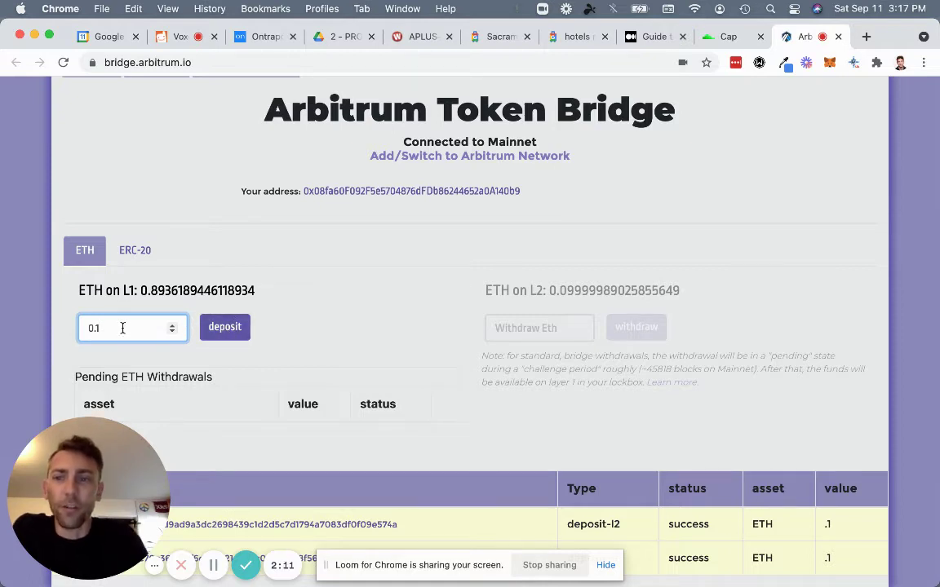
{"action": "key", "text": "BackSpace"}
{"action": "key", "text": "BackSpace"}
{"action": "key", "text": "BackSpace"}
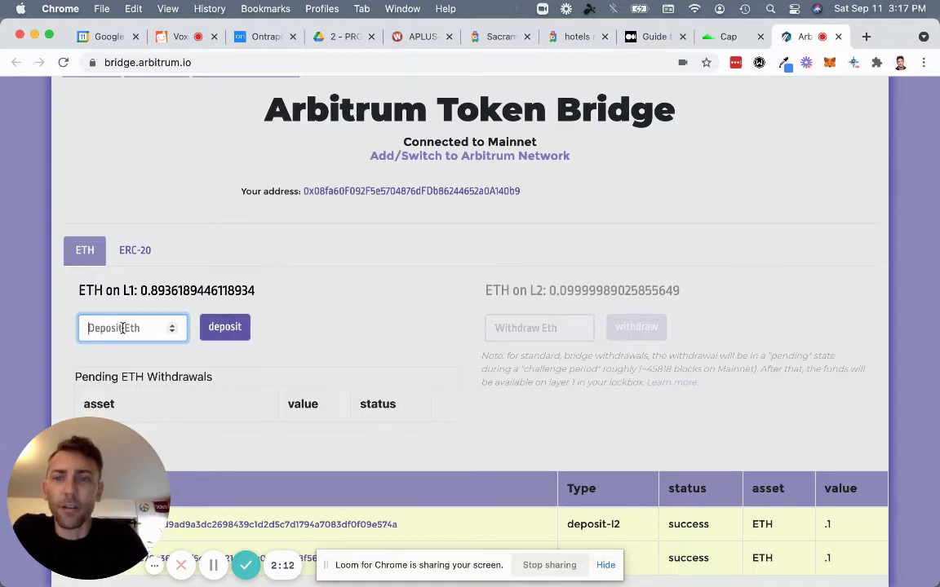
- Close the bridge page and switch the MetaMask wallet from Ethereum Mainnet to Arbitrum, checking the wallet's assets
{"action": "left_click", "coordinate": [836, 36]}
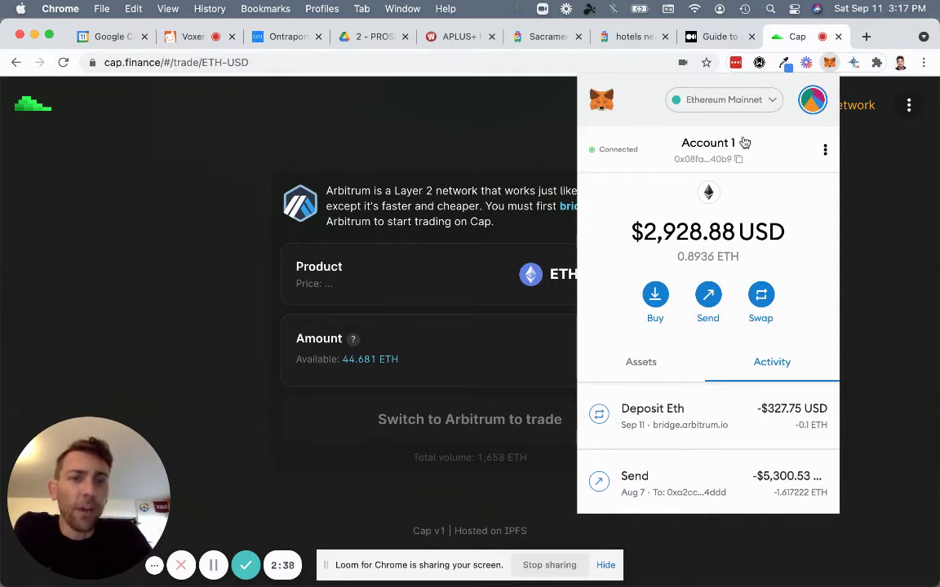
{"action": "left_click", "coordinate": [775, 105]}
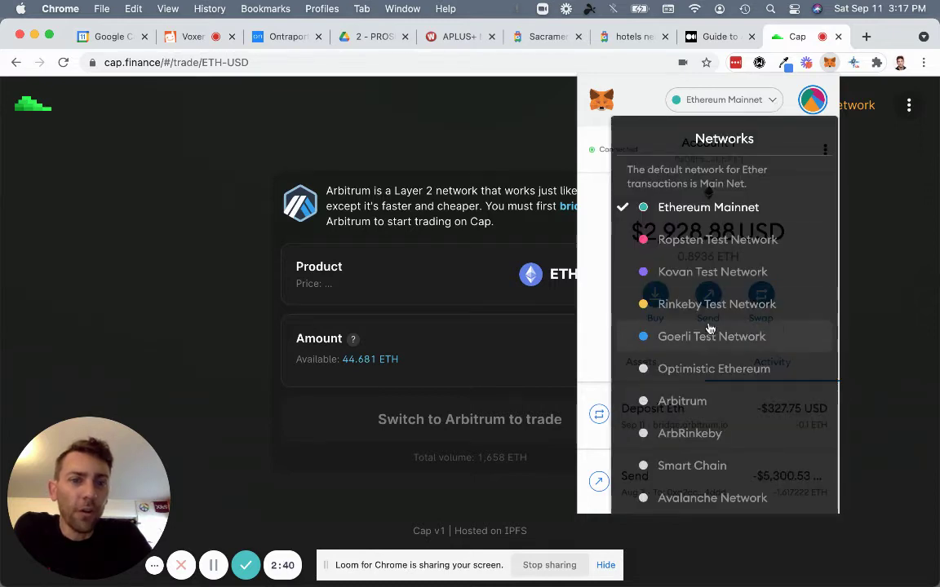
{"action": "left_click", "coordinate": [686, 401]}
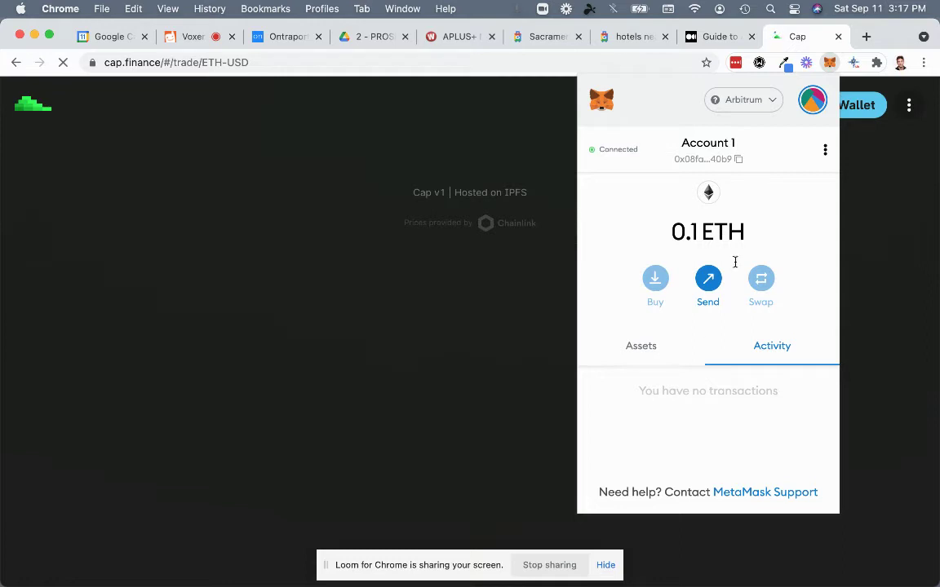
{"action": "left_click", "coordinate": [639, 350]}
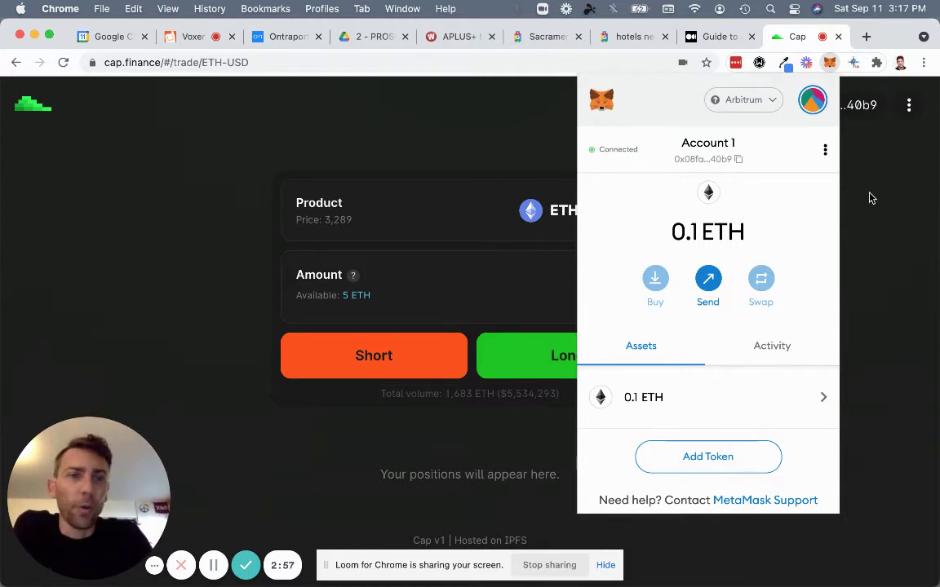
{"action": "left_click", "coordinate": [830, 64]}
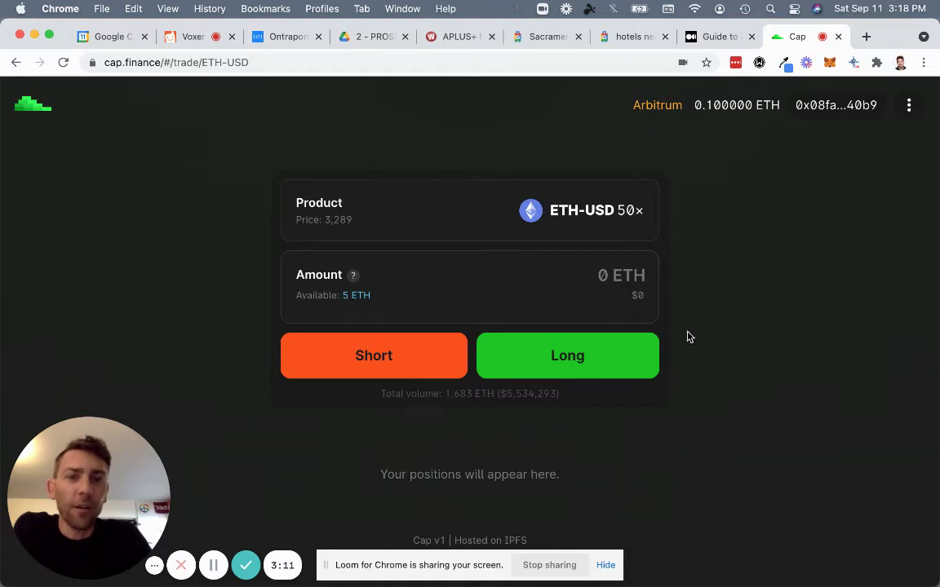
- Open TradingView in a new tab and load the ETHUSD chart from the watchlist
{"action": "left_click", "coordinate": [865, 37]}
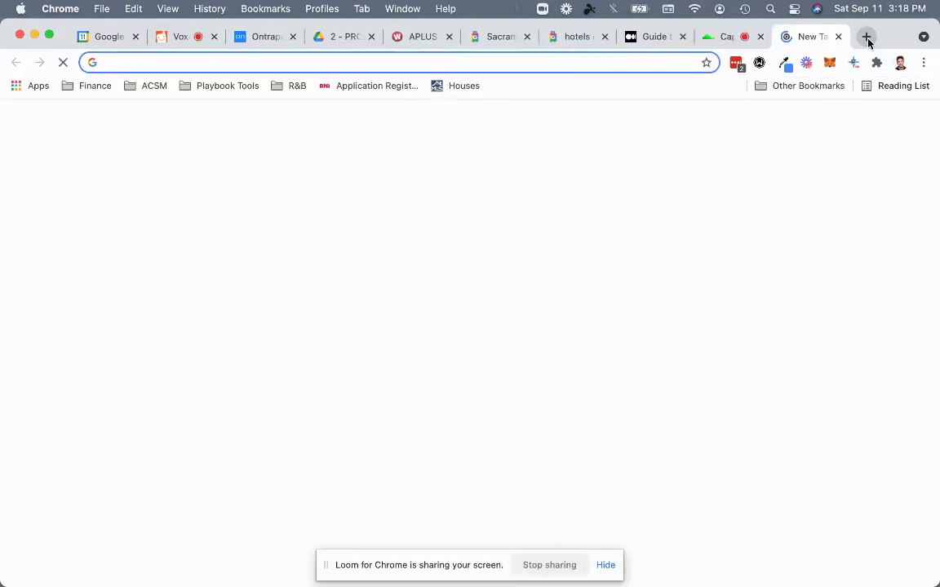
{"action": "type", "text": "trad"}
{"action": "key", "text": "Return"}
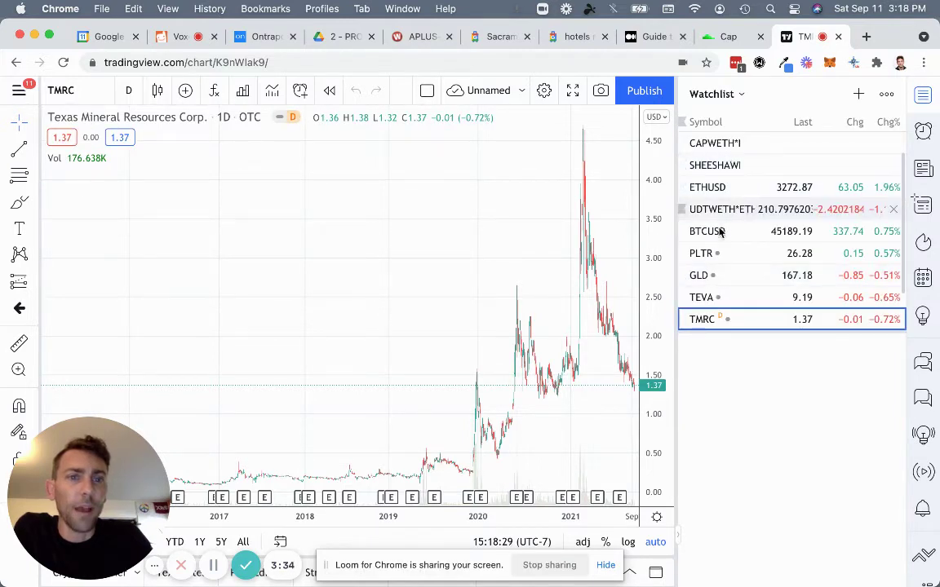
{"action": "scroll", "coordinate": [713, 245], "scroll_direction": "down", "scroll_amount": 1}
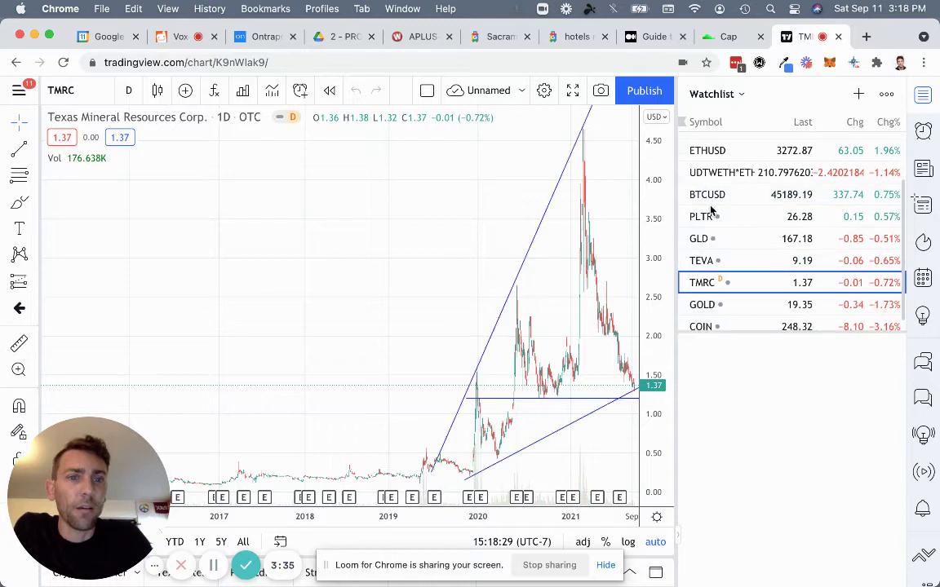
{"action": "left_click", "coordinate": [708, 152]}
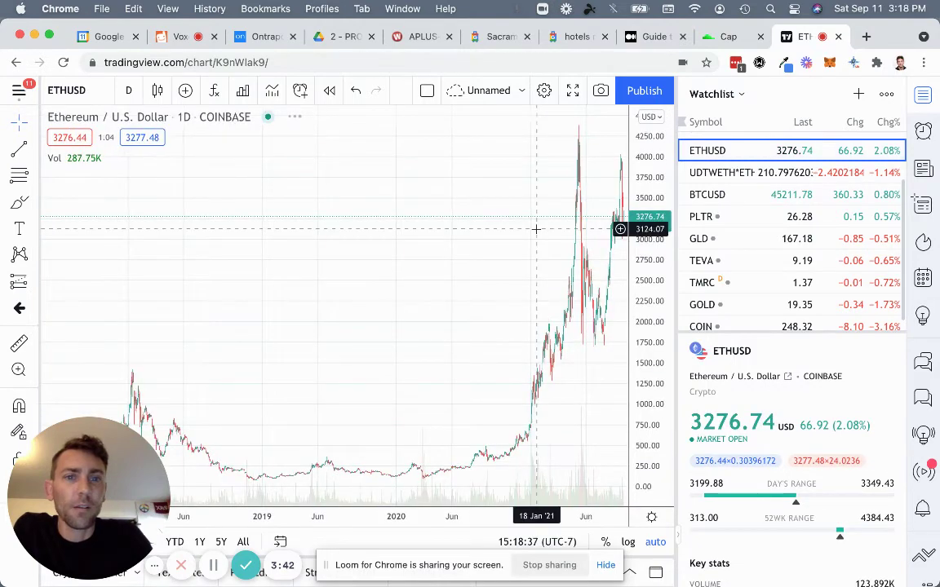
- Set the ETHUSD chart interval to 1 hour and examine the recent price movement
{"action": "scroll", "coordinate": [537, 232], "scroll_direction": "right", "scroll_amount": 3}
{"action": "scroll", "coordinate": [536, 232], "scroll_direction": "right", "scroll_amount": 2}
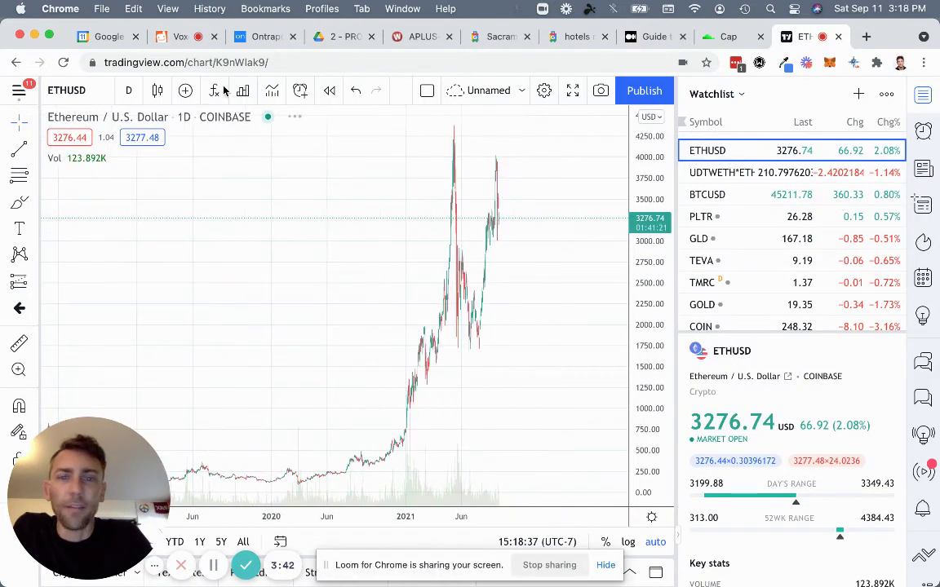
{"action": "left_click", "coordinate": [130, 92]}
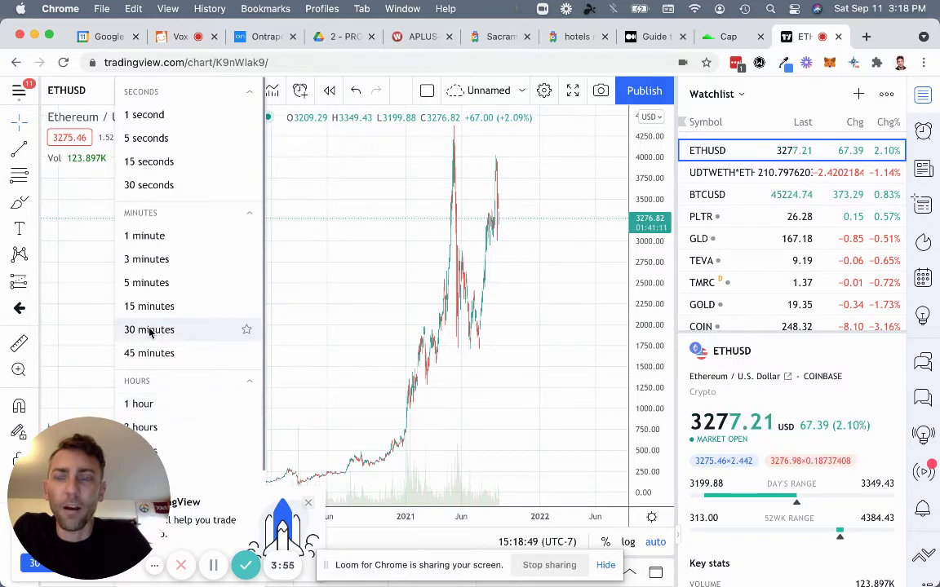
{"action": "left_click", "coordinate": [130, 404]}
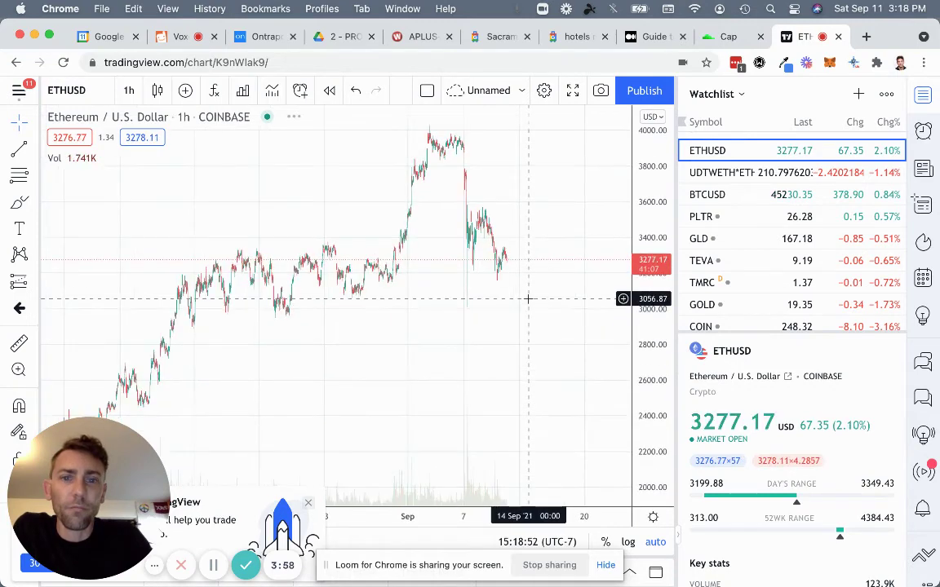
{"action": "scroll", "coordinate": [528, 299], "scroll_direction": "up", "scroll_amount": 3}
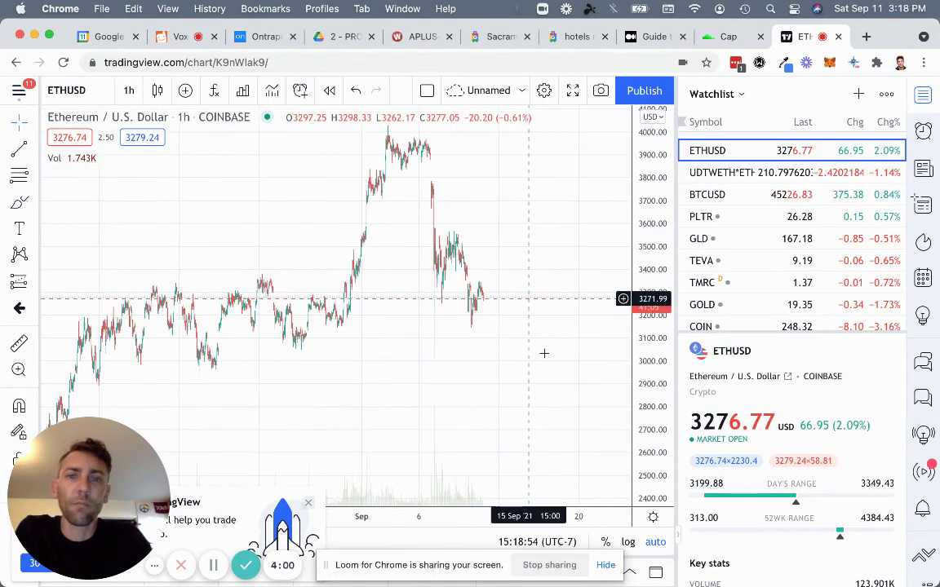
{"action": "scroll", "coordinate": [544, 354], "scroll_direction": "up", "scroll_amount": 2}
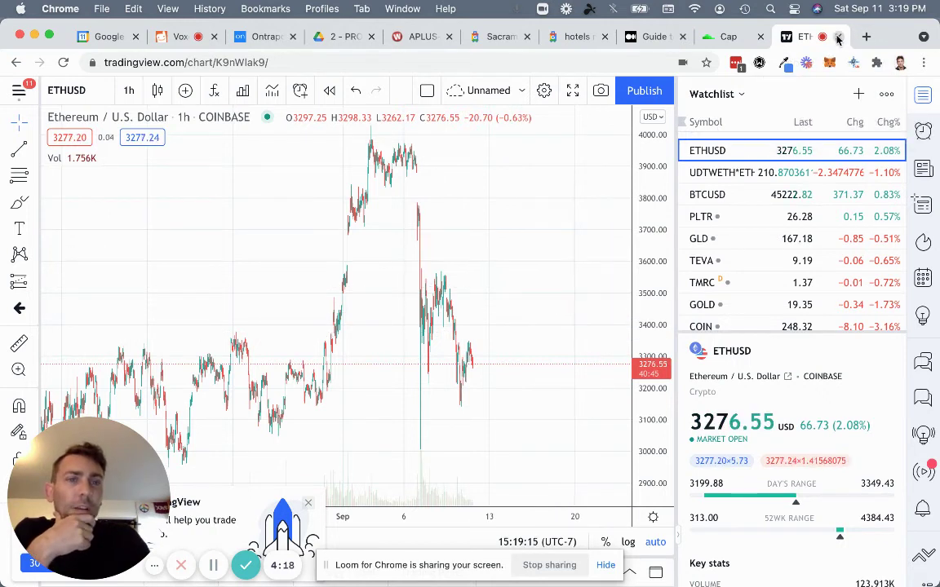
- Leave TradingView without saving and browse the list of tradable products in Cap
{"action": "left_click", "coordinate": [837, 37]}
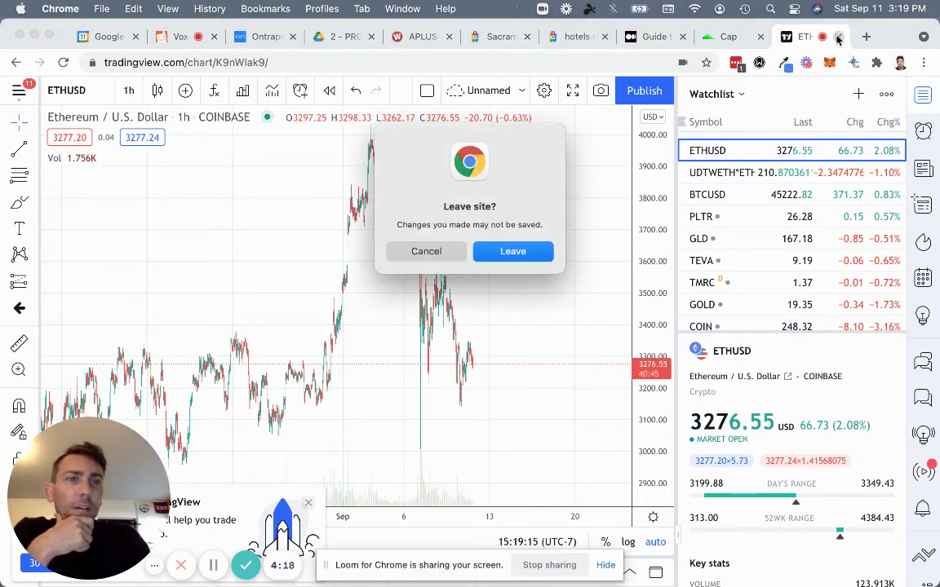
{"action": "left_click", "coordinate": [511, 254]}
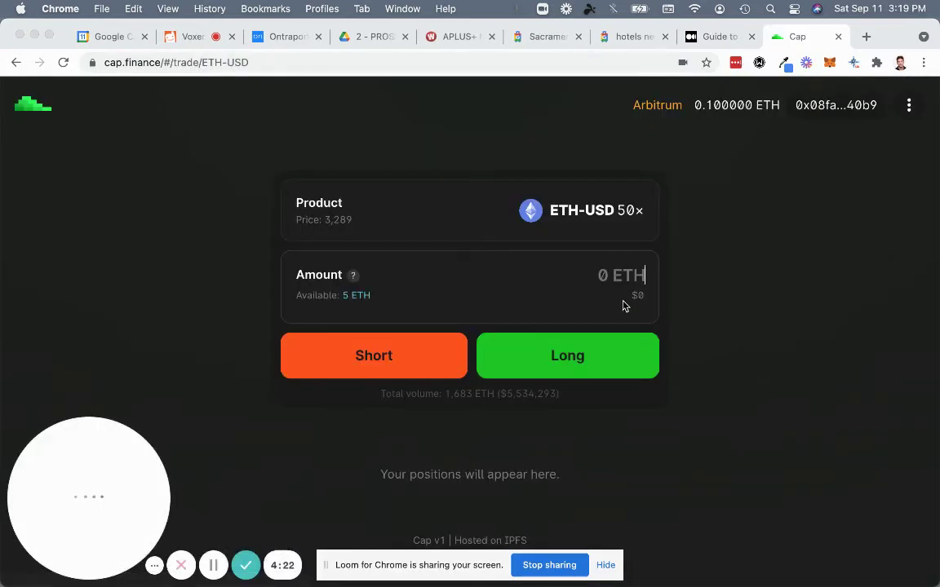
{"action": "left_click", "coordinate": [575, 215]}
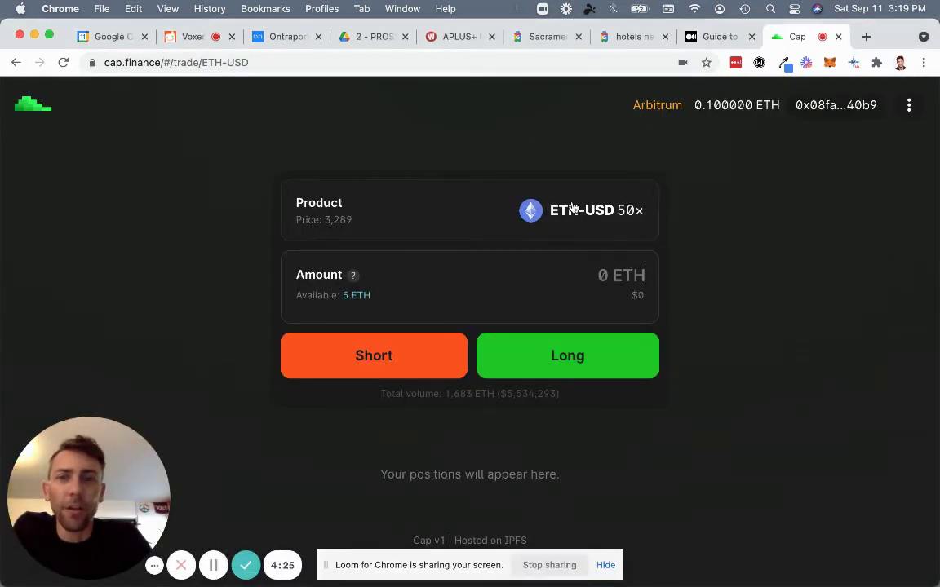
{"action": "left_click", "coordinate": [580, 210]}
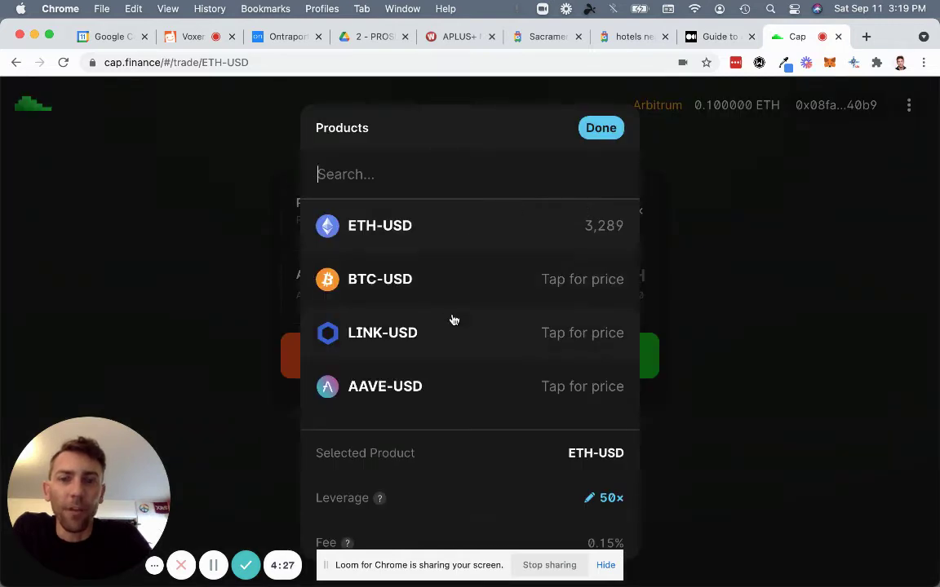
{"action": "scroll", "coordinate": [452, 319], "scroll_direction": "down", "scroll_amount": 2}
{"action": "scroll", "coordinate": [451, 319], "scroll_direction": "up", "scroll_amount": 2}
{"action": "scroll", "coordinate": [380, 292], "scroll_direction": "down", "scroll_amount": 5}
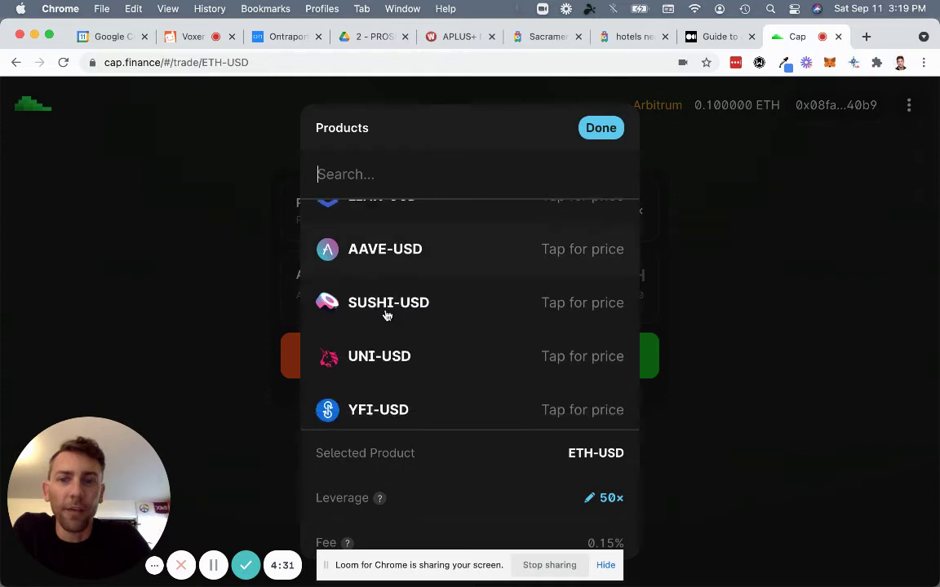
{"action": "scroll", "coordinate": [448, 359], "scroll_direction": "up", "scroll_amount": 5}
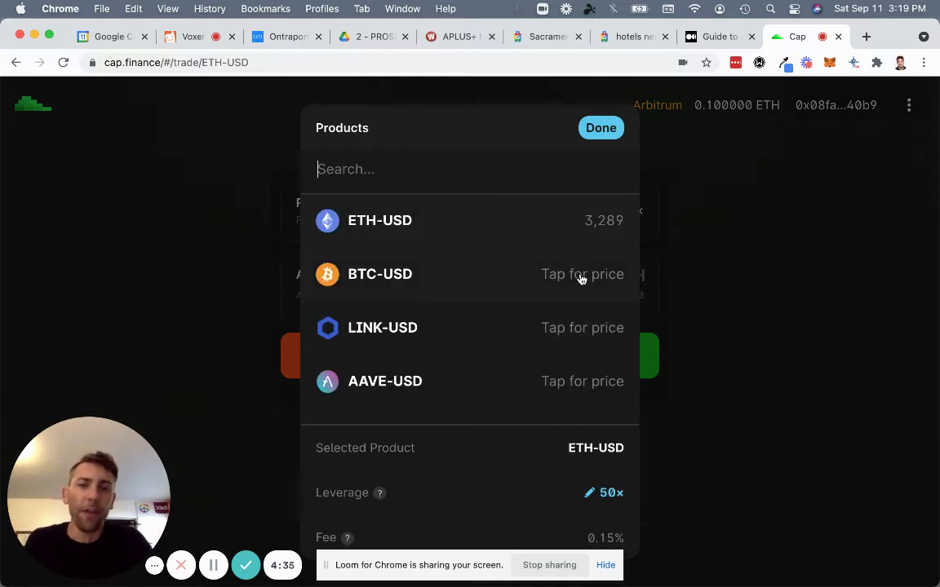
- Select BTC-USD to check its price and leverage, and switch the product back to ETH-USD
{"action": "left_click", "coordinate": [581, 279]}
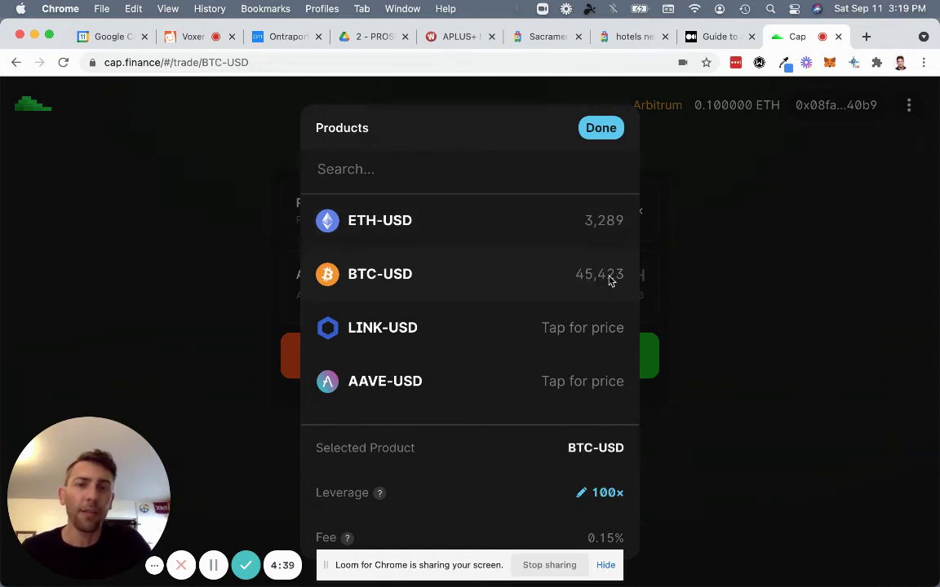
{"action": "scroll", "coordinate": [604, 291], "scroll_direction": "down", "scroll_amount": 2}
{"action": "scroll", "coordinate": [604, 290], "scroll_direction": "down", "scroll_amount": 2}
{"action": "scroll", "coordinate": [548, 247], "scroll_direction": "up", "scroll_amount": 5}
{"action": "left_click", "coordinate": [421, 224]}
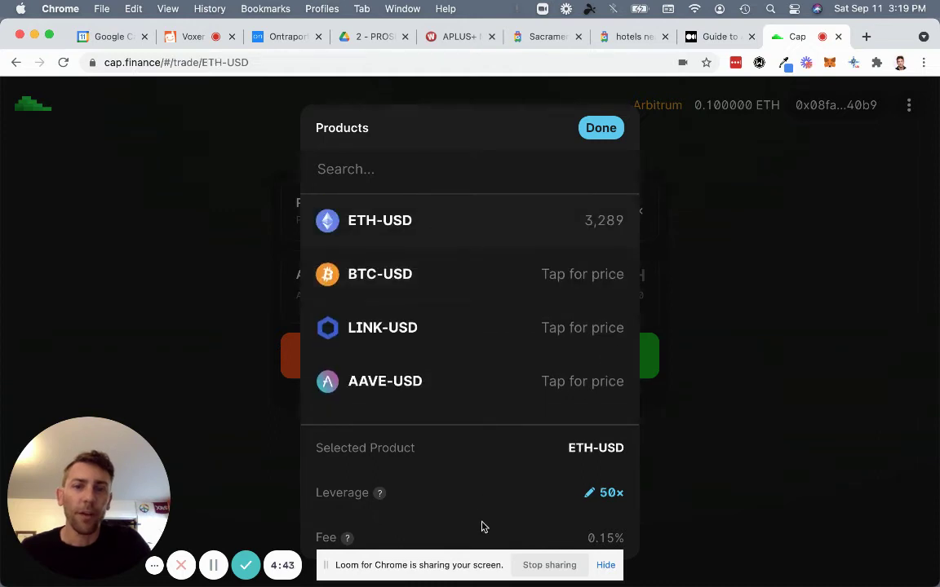
- Select BTC-USD, LINK-USD, AAVE-USD and SUSHI-USD in turn to compare their prices, leverage and fees
{"action": "scroll", "coordinate": [557, 285], "scroll_direction": "down", "scroll_amount": 1}
{"action": "left_click", "coordinate": [569, 245]}
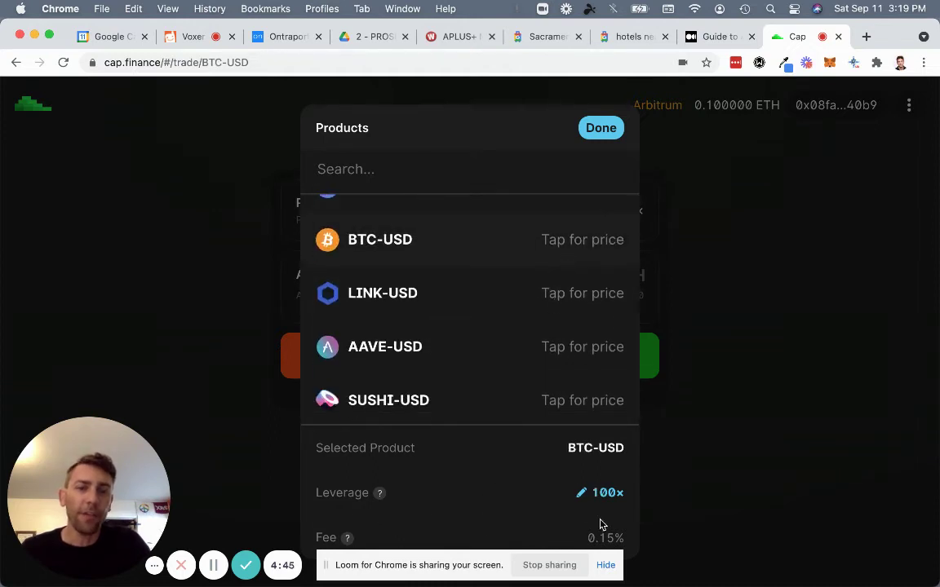
{"action": "left_click", "coordinate": [569, 295]}
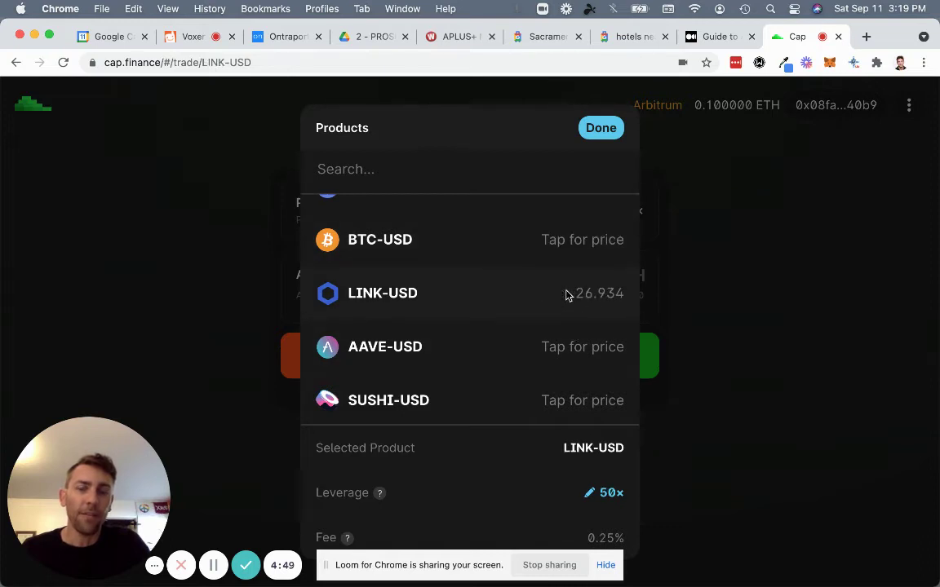
{"action": "left_click", "coordinate": [572, 360]}
{"action": "scroll", "coordinate": [561, 365], "scroll_direction": "down", "scroll_amount": 2}
{"action": "left_click", "coordinate": [576, 335]}
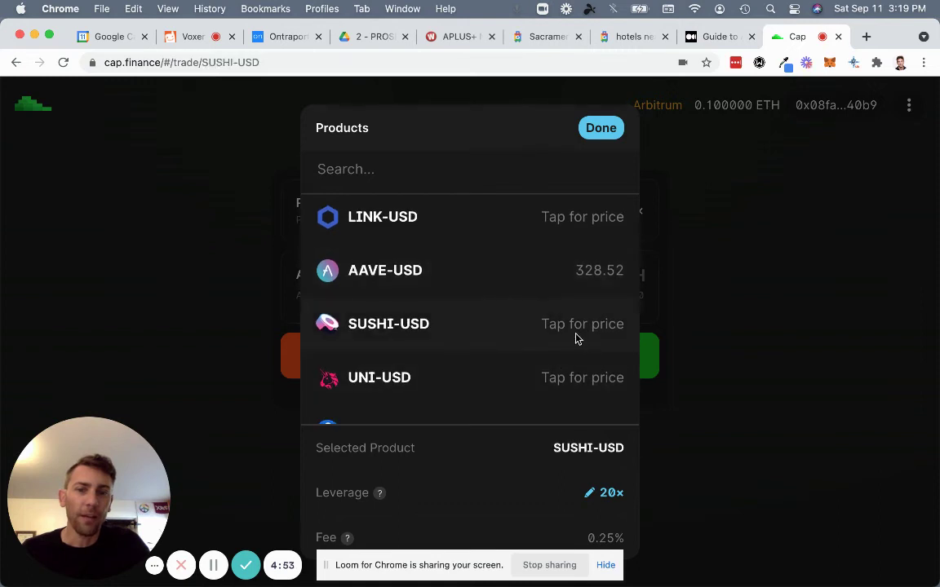
- Select UNI-USD and YFI-USD in turn to compare their prices, leverage and fees
{"action": "scroll", "coordinate": [576, 337], "scroll_direction": "down", "scroll_amount": 1}
{"action": "left_click", "coordinate": [575, 341]}
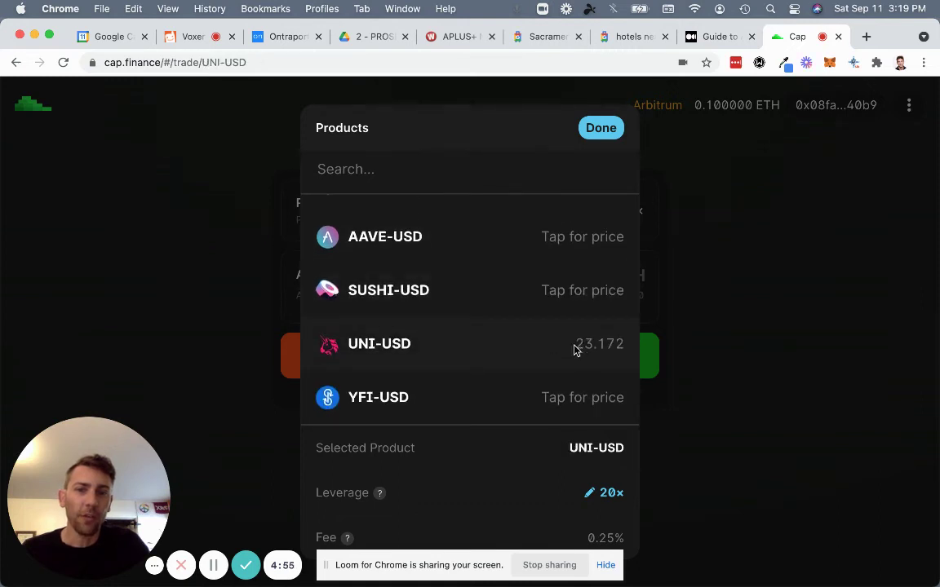
{"action": "left_click", "coordinate": [578, 393]}
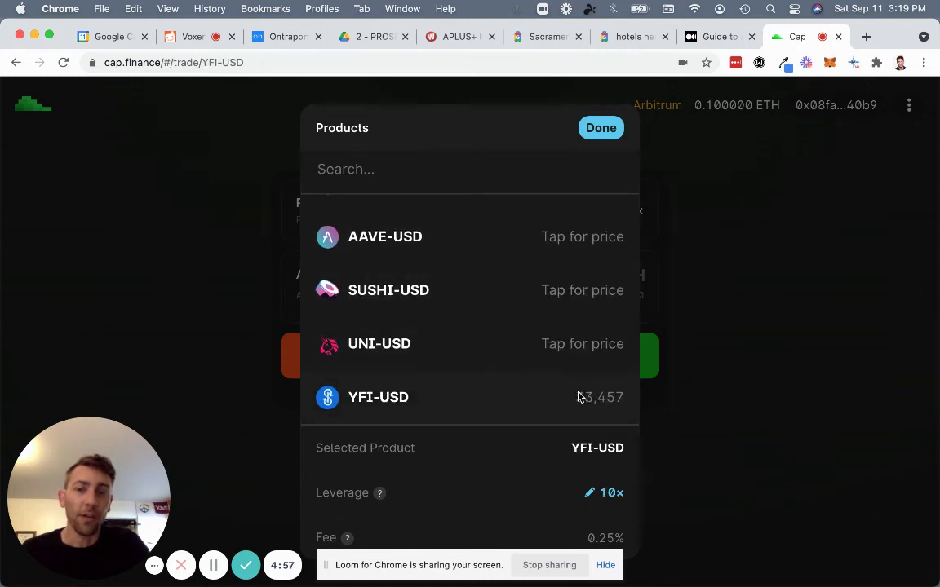
{"action": "scroll", "coordinate": [539, 399], "scroll_direction": "down", "scroll_amount": 1}
- Choose ETH-USD as the product, lower its leverage to 3×, and close the product selection
{"action": "scroll", "coordinate": [539, 399], "scroll_direction": "up", "scroll_amount": 3}
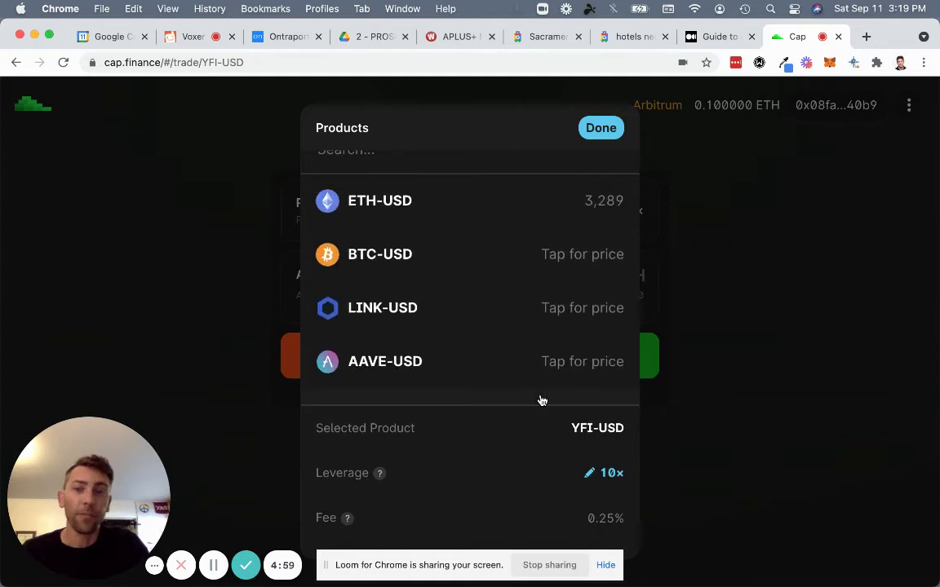
{"action": "left_click", "coordinate": [523, 203]}
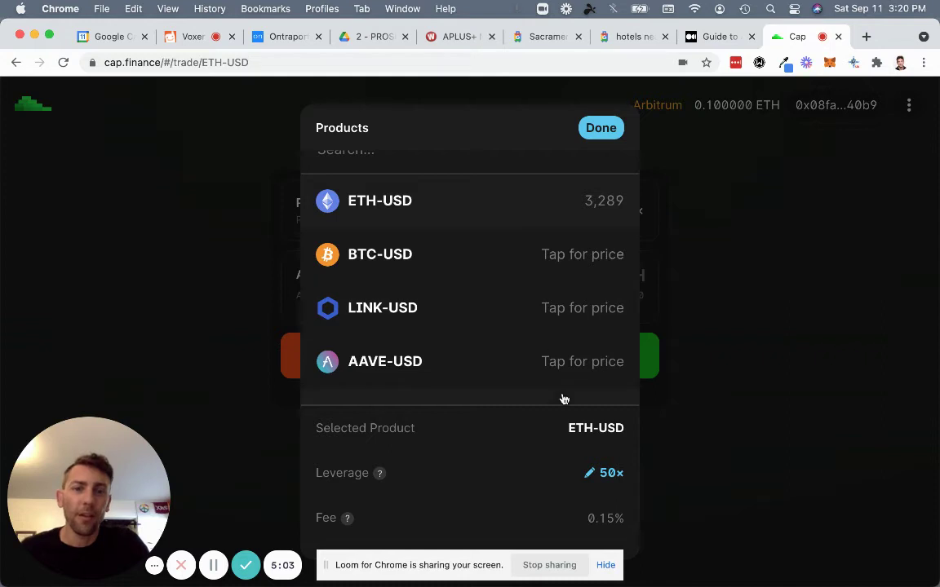
{"action": "left_click", "coordinate": [589, 474]}
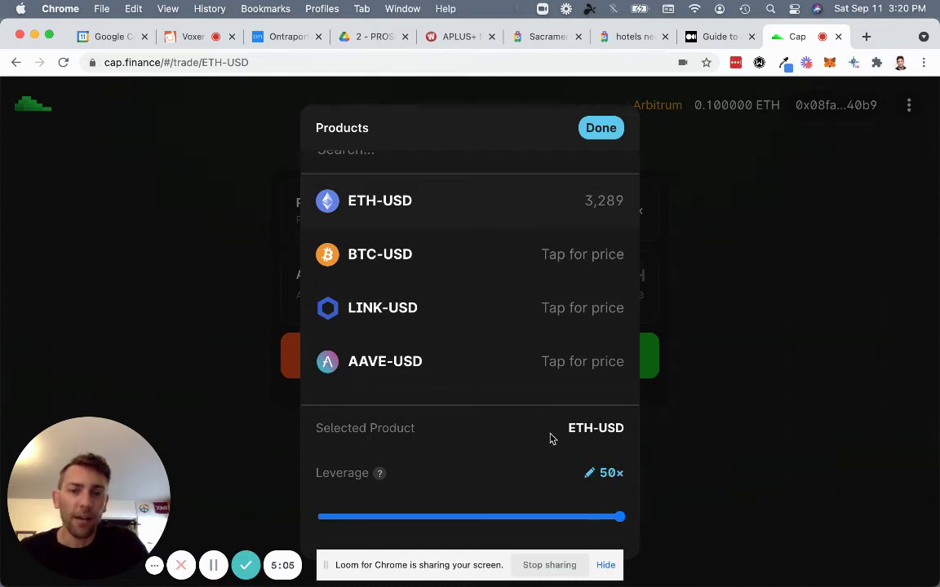
{"action": "scroll", "coordinate": [550, 438], "scroll_direction": "down", "scroll_amount": 2}
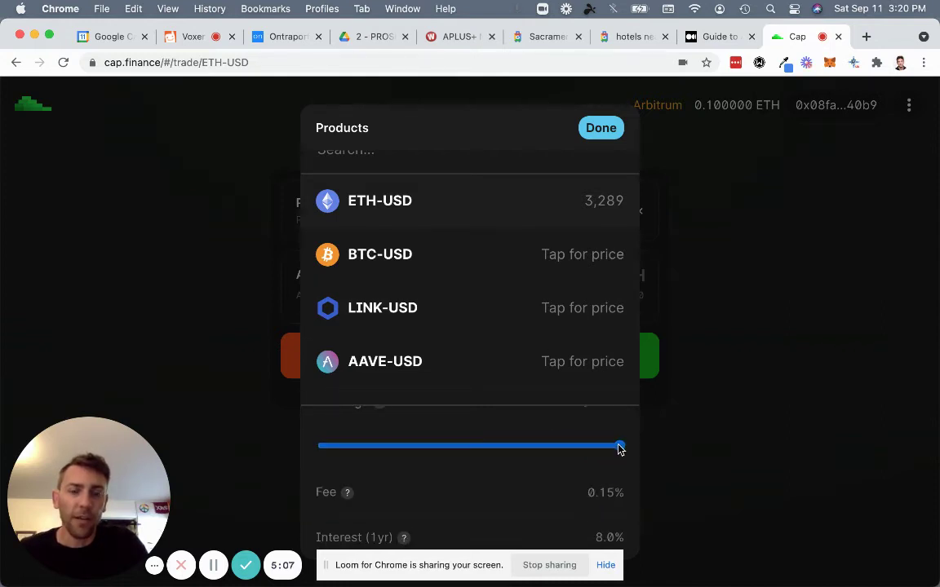
{"action": "scroll", "coordinate": [618, 457], "scroll_direction": "up", "scroll_amount": 1}
{"action": "left_click_drag", "start_coordinate": [610, 467], "coordinate": [337, 470]}
{"action": "scroll", "coordinate": [454, 406], "scroll_direction": "down", "scroll_amount": 3}
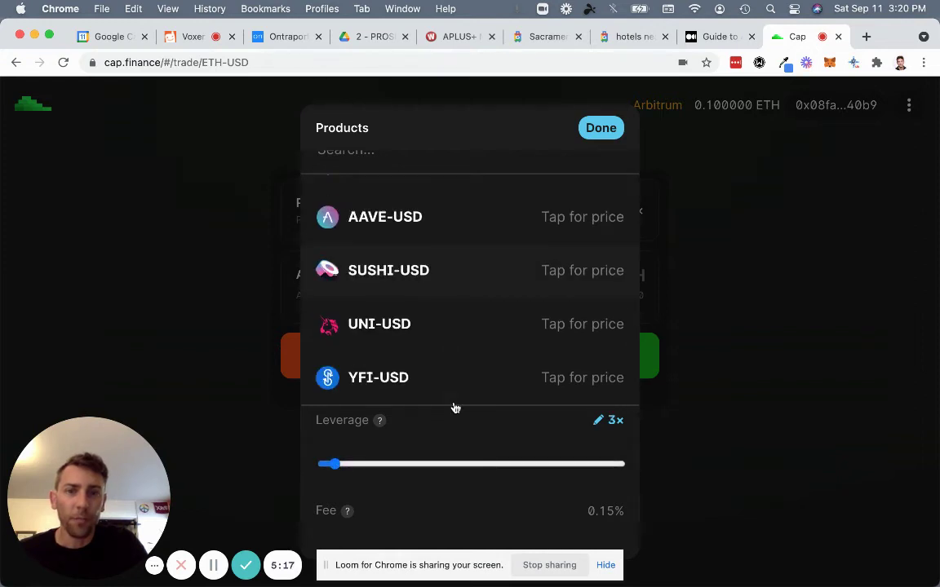
{"action": "scroll", "coordinate": [454, 405], "scroll_direction": "up", "scroll_amount": 3}
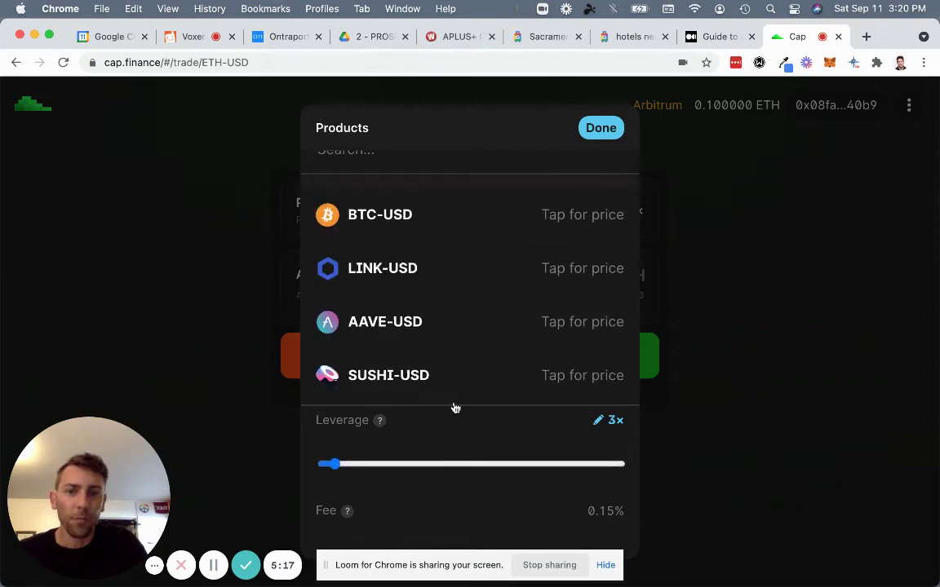
{"action": "left_click", "coordinate": [601, 130]}
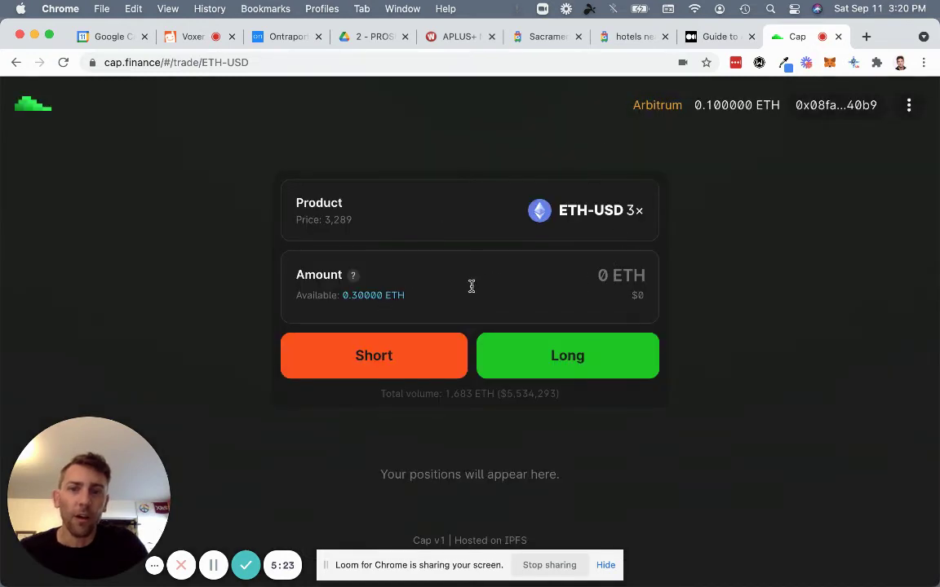
- Open a long ETH-USD position with an amount of 0.1 ETH and confirm the transaction in MetaMask
{"action": "left_click", "coordinate": [625, 278]}
{"action": "type", "text": "0.1"}
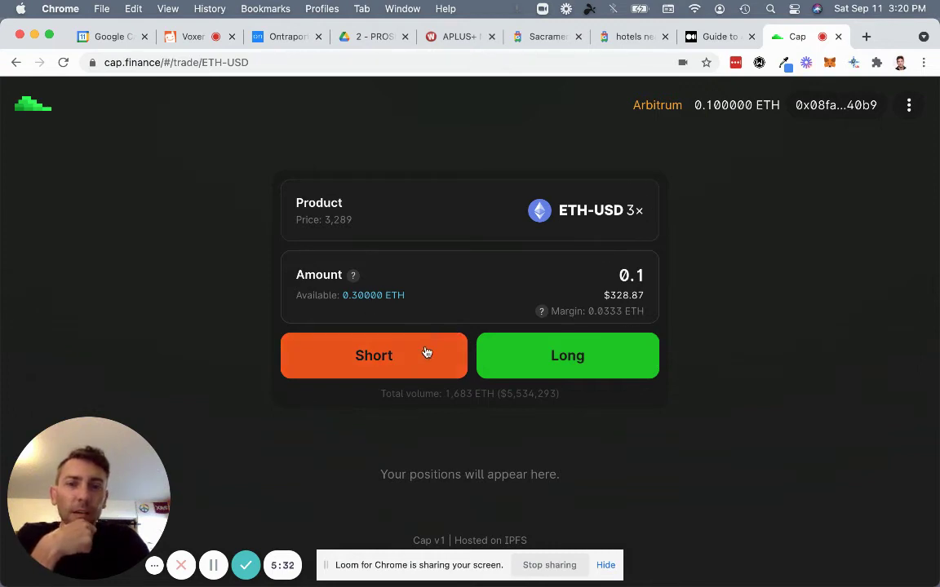
{"action": "left_click", "coordinate": [569, 358]}
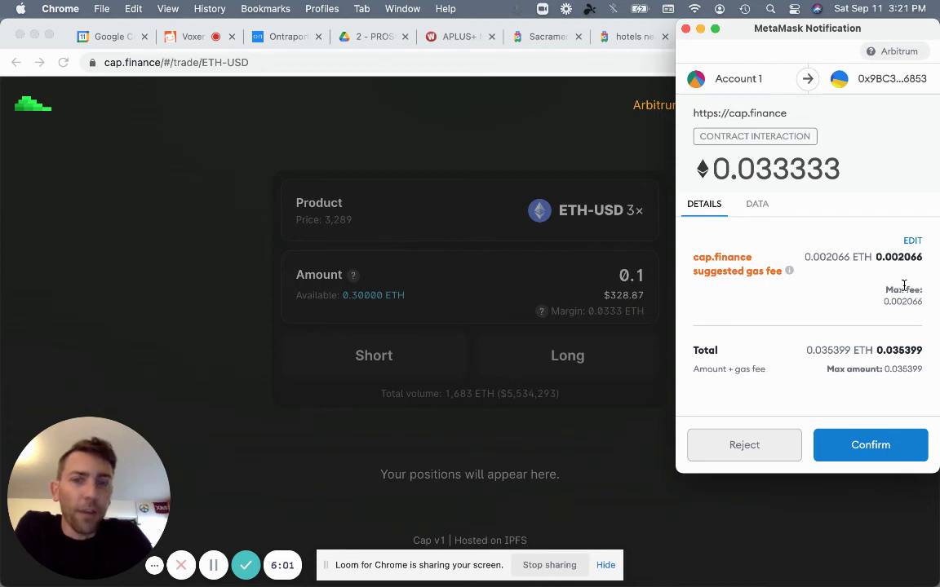
{"action": "left_click", "coordinate": [864, 446]}
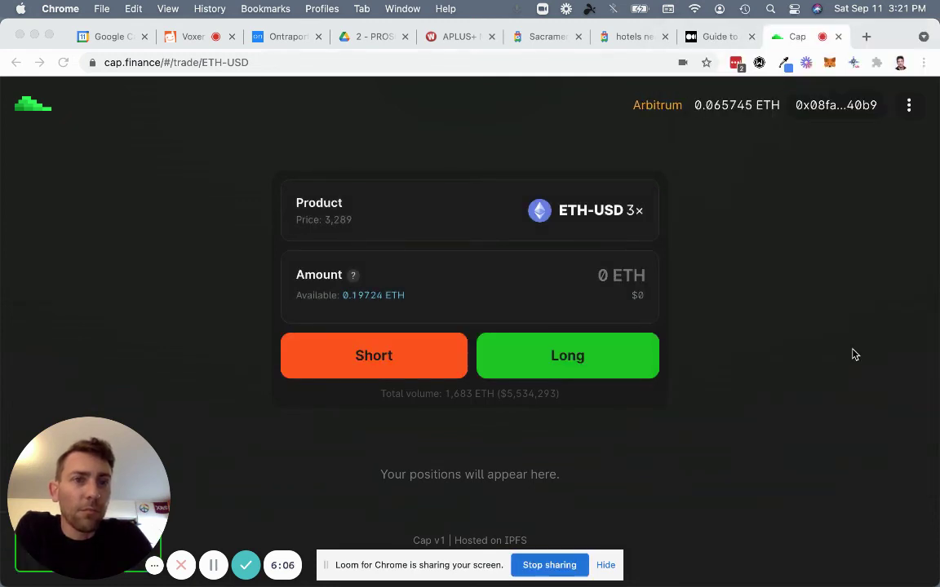
- Check the positions list for the new ETH-USD trade, its entry price and its profit or loss
{"action": "scroll", "coordinate": [490, 416], "scroll_direction": "down", "scroll_amount": 1}
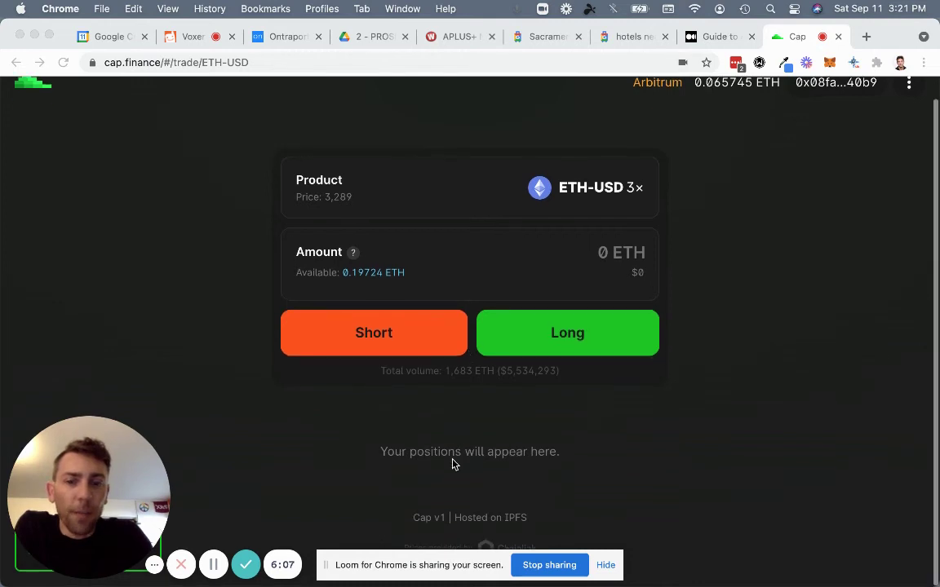
{"action": "scroll", "coordinate": [715, 365], "scroll_direction": "up", "scroll_amount": 1}
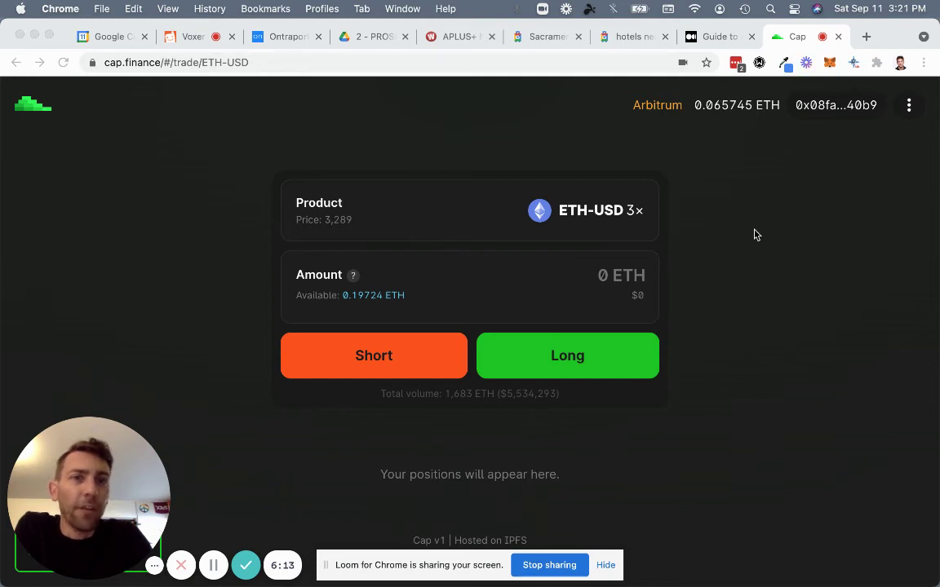
{"action": "scroll", "coordinate": [755, 234], "scroll_direction": "down", "scroll_amount": 1}
{"action": "scroll", "coordinate": [754, 235], "scroll_direction": "down", "scroll_amount": 1}
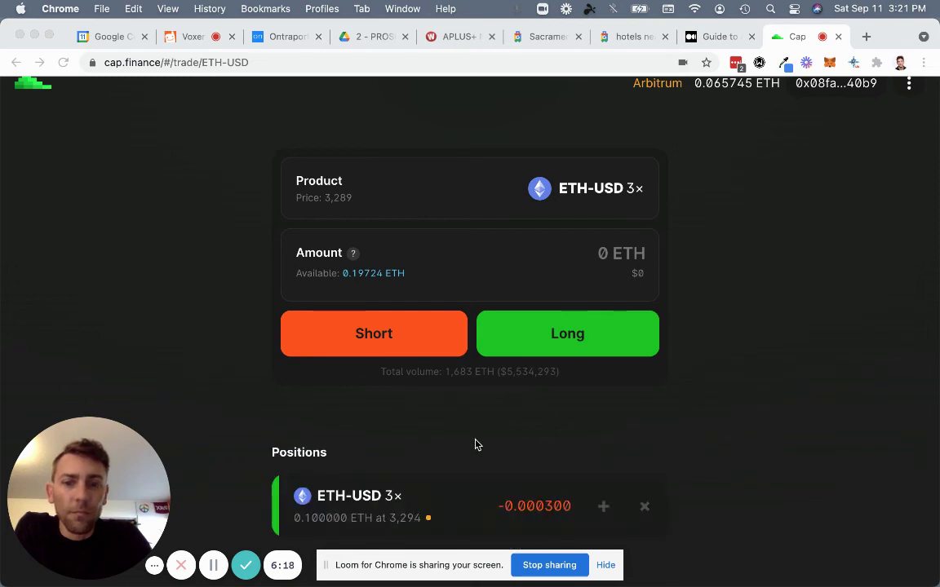
{"action": "scroll", "coordinate": [465, 412], "scroll_direction": "down", "scroll_amount": 3}
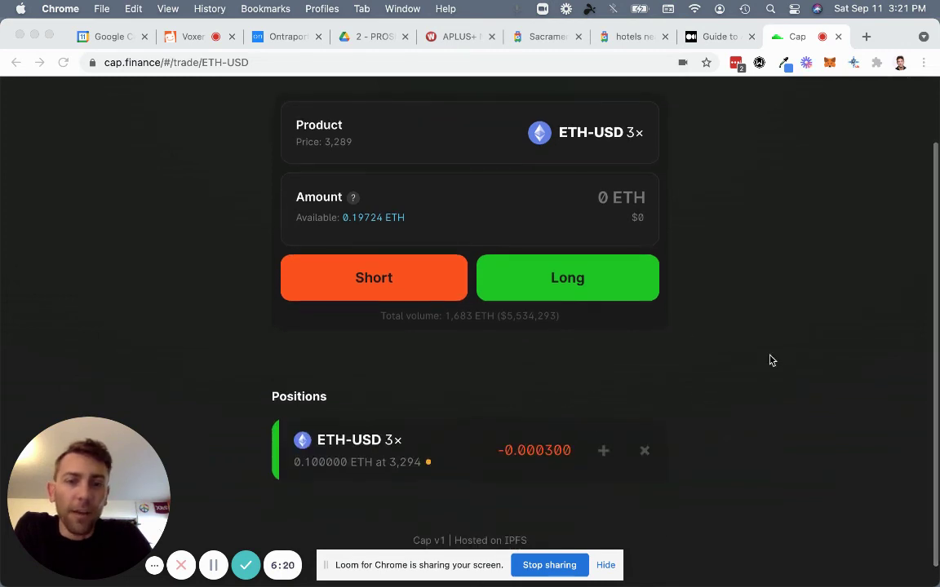
{"action": "scroll", "coordinate": [669, 330], "scroll_direction": "down", "scroll_amount": 2}
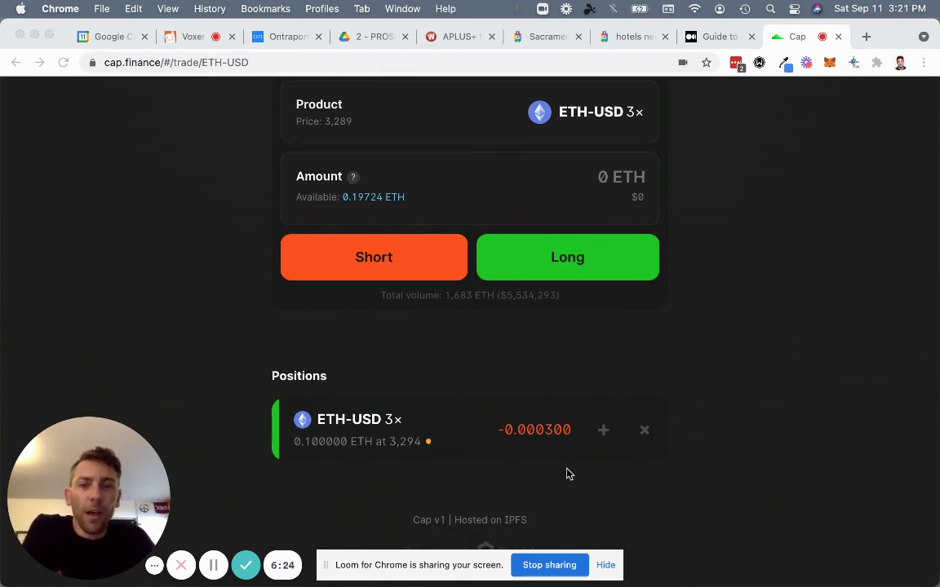
{"action": "scroll", "coordinate": [564, 463], "scroll_direction": "down", "scroll_amount": 1}
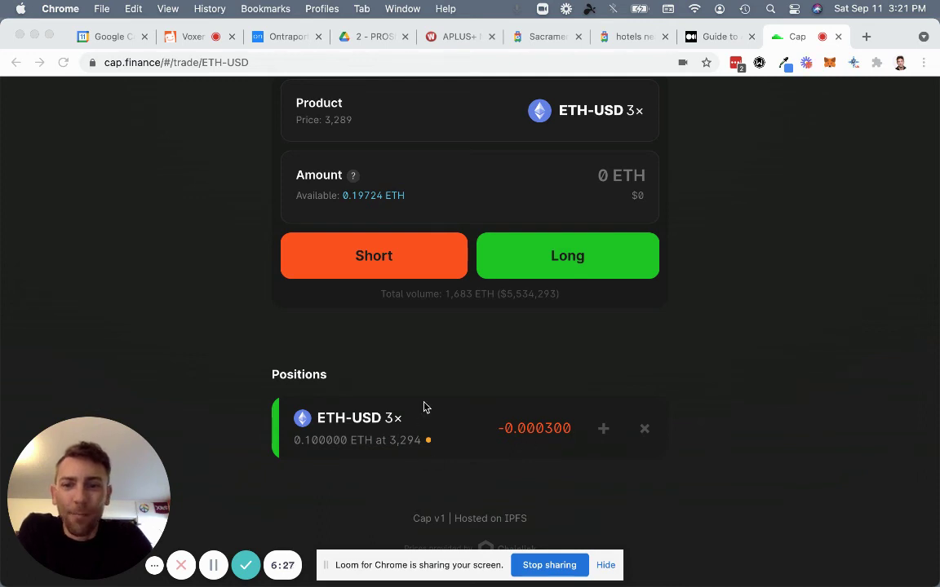
- View the add-margin details of the ETH-USD position, including leverage and liquidation price, and close them without adding margin
{"action": "left_click", "coordinate": [605, 435]}
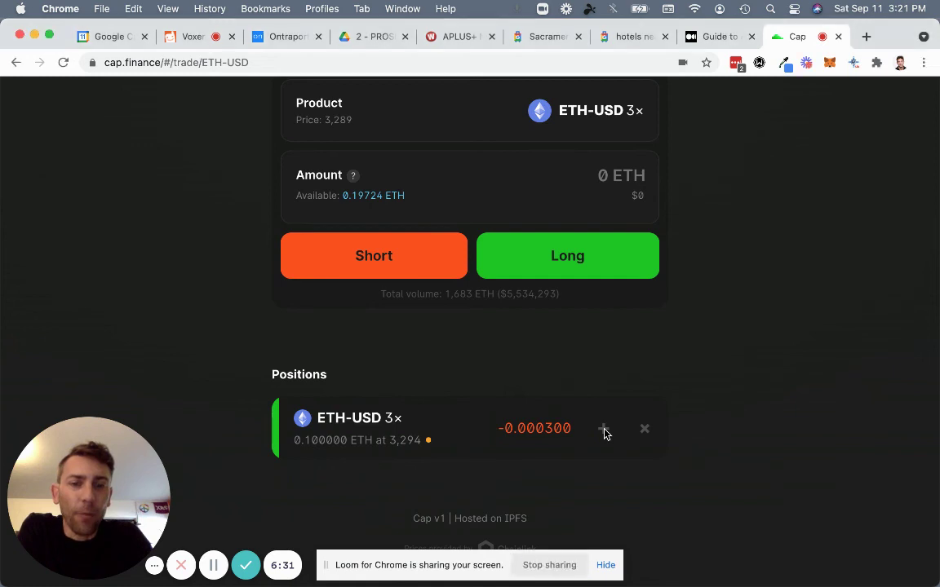
{"action": "left_click", "coordinate": [605, 430]}
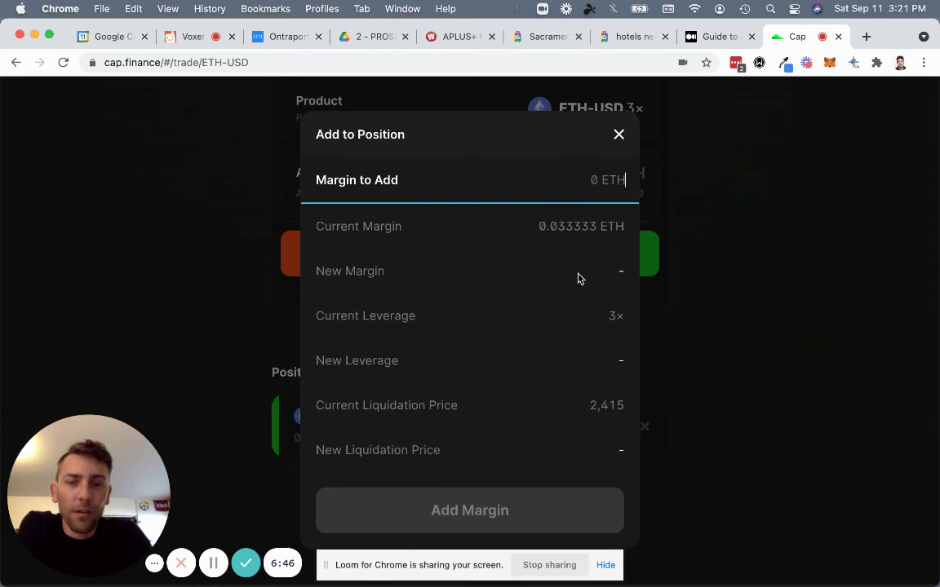
{"action": "scroll", "coordinate": [579, 279], "scroll_direction": "up", "scroll_amount": 3}
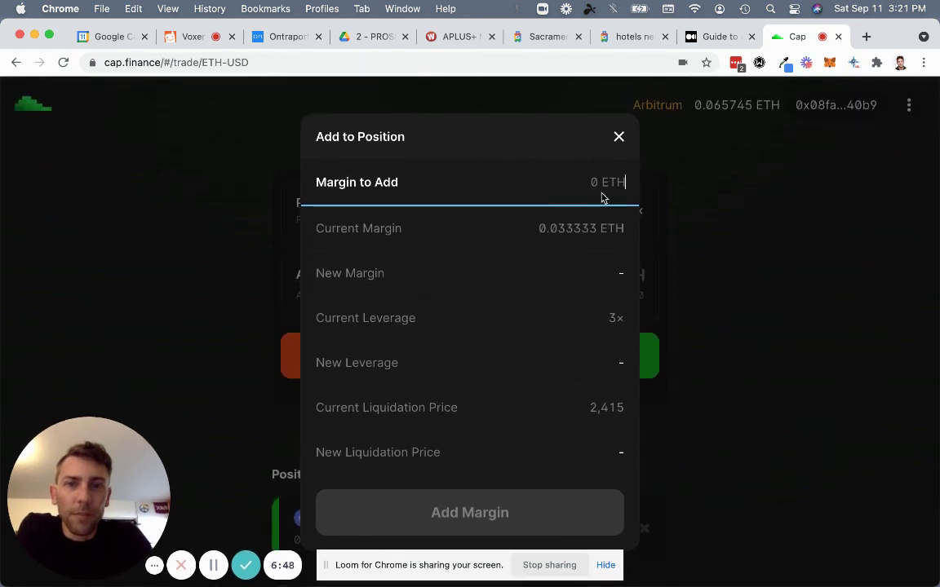
{"action": "left_click", "coordinate": [619, 137]}
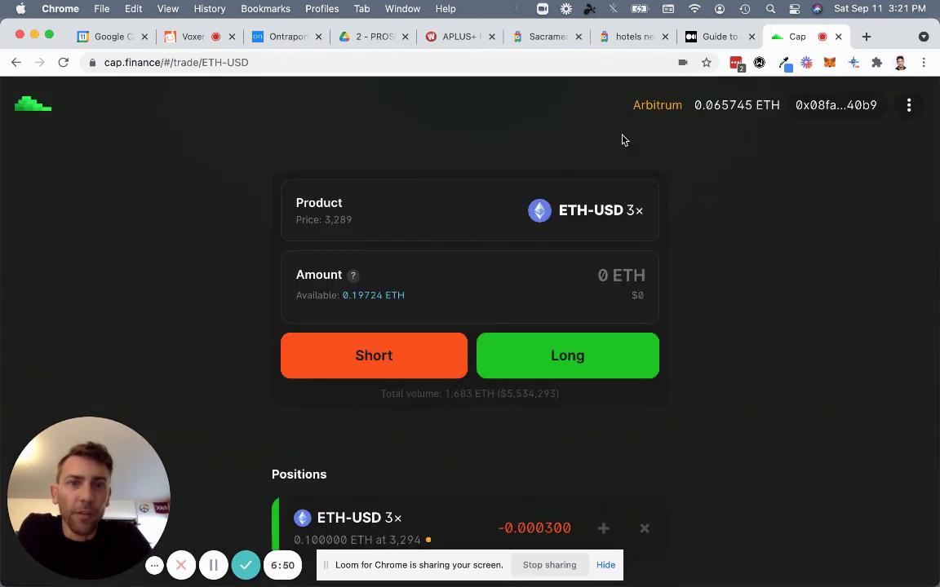
{"action": "scroll", "coordinate": [742, 352], "scroll_direction": "down", "scroll_amount": 3}
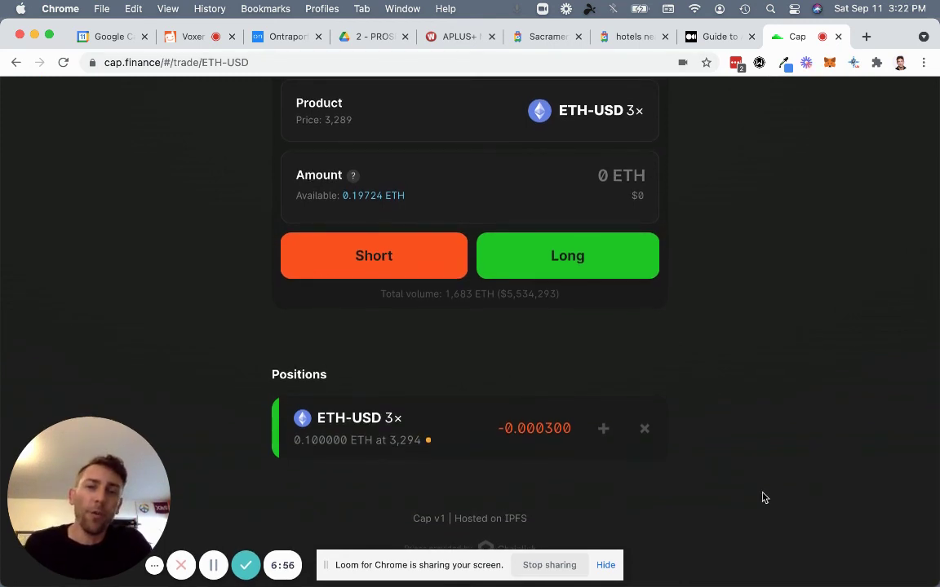
{"action": "scroll", "coordinate": [761, 496], "scroll_direction": "up", "scroll_amount": 2}
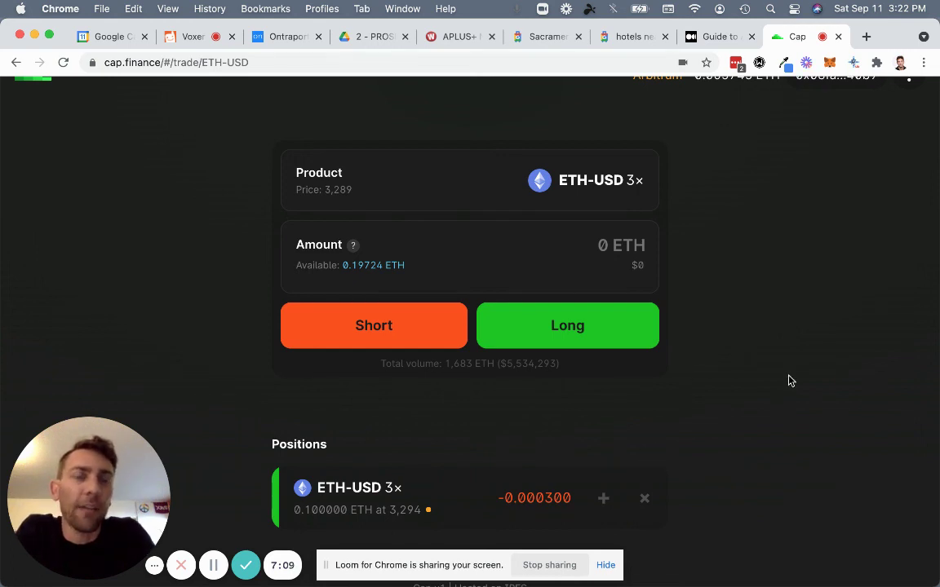
{"action": "scroll", "coordinate": [788, 380], "scroll_direction": "up", "scroll_amount": 2}
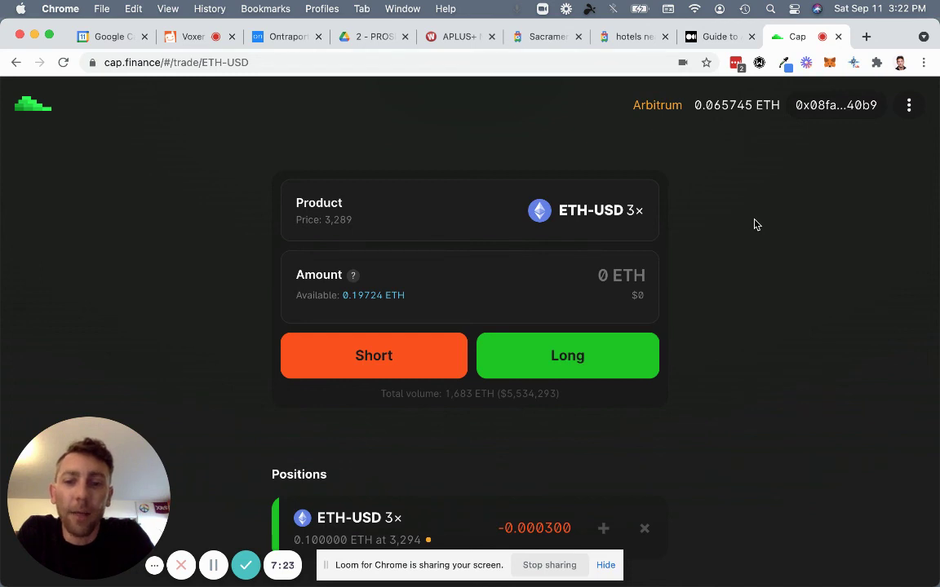
{"action": "scroll", "coordinate": [755, 224], "scroll_direction": "down", "scroll_amount": 1}
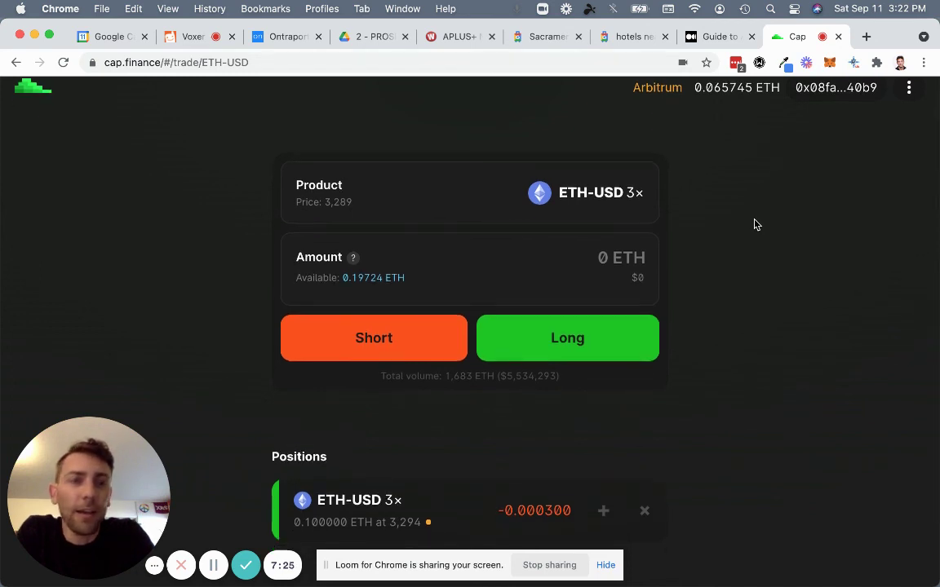